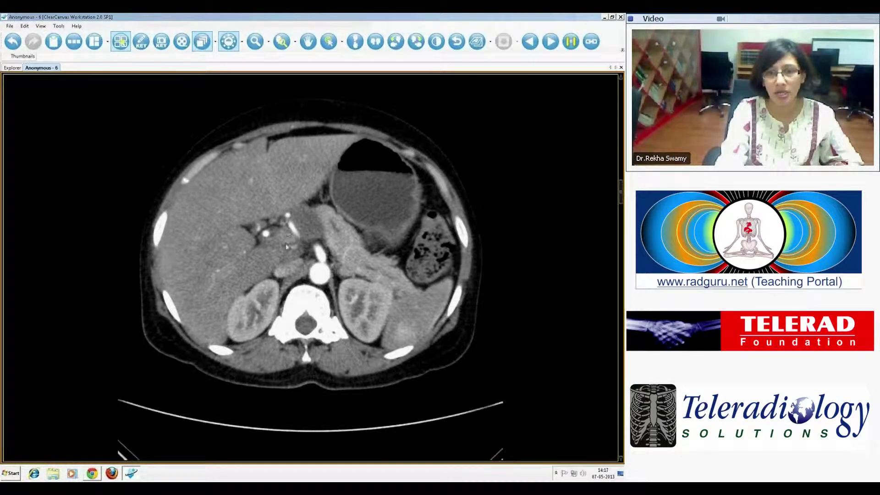
Page the axial CT from the liver dome down to the pelvis, then back up to lumbar level
scroll(339, 256, "down", 4)
scroll(340, 256, "up", 5)
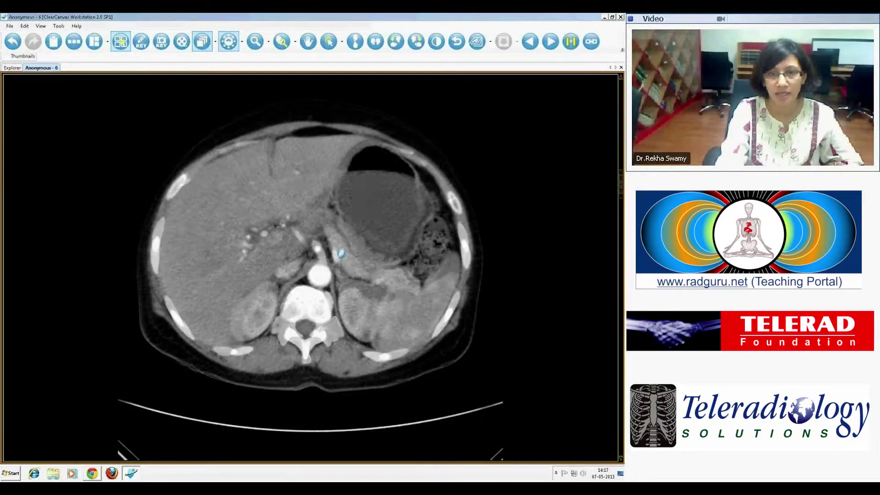
scroll(340, 255, "down", 6)
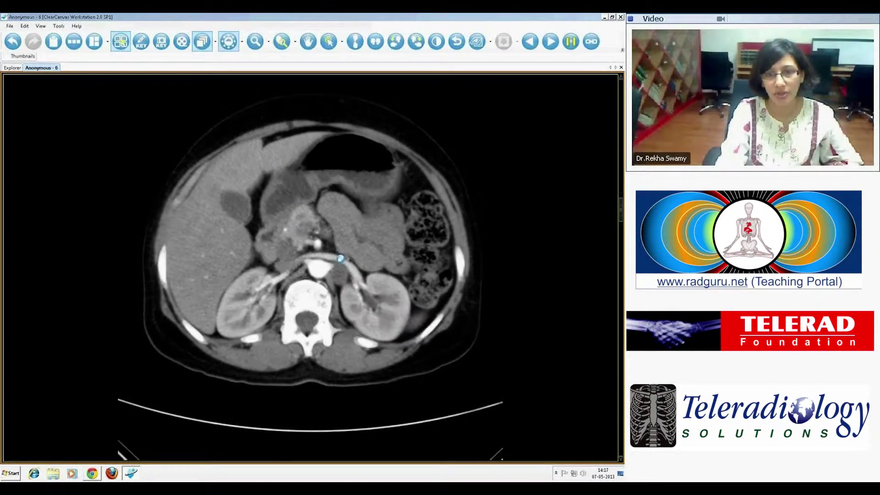
scroll(341, 258, "down", 2)
scroll(295, 271, "down", 8)
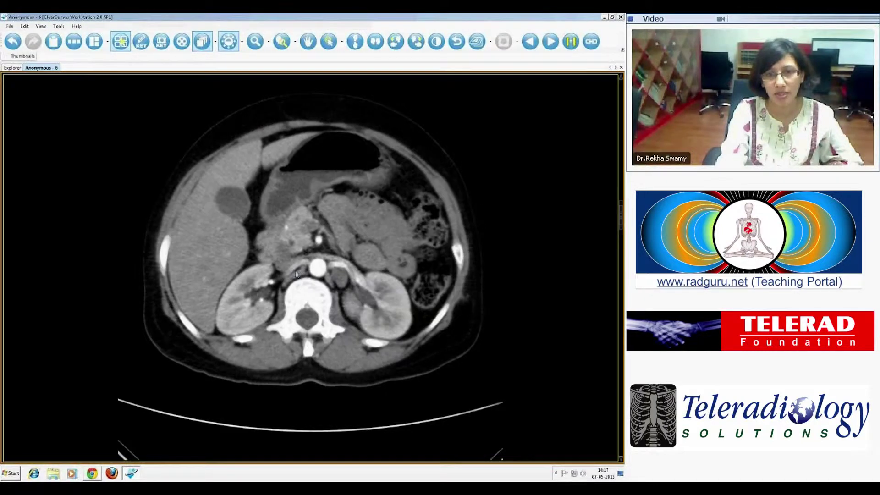
scroll(296, 273, "up", 12)
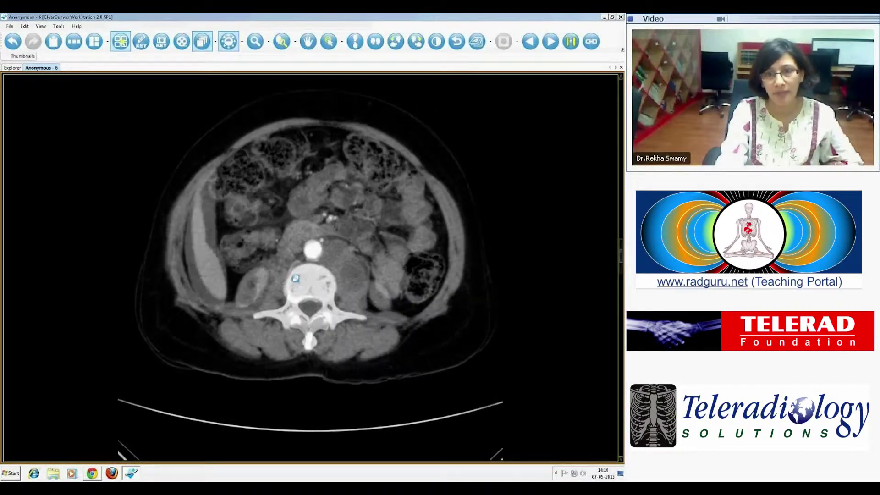
scroll(296, 270, "down", 6)
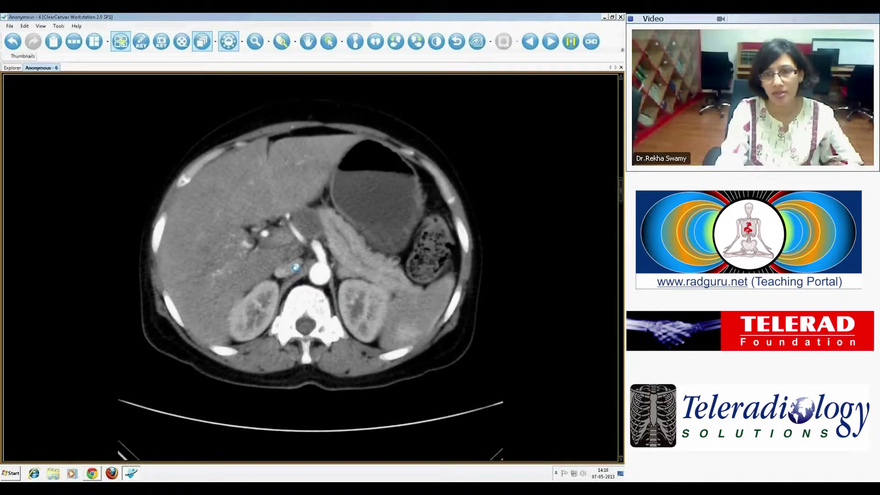
scroll(296, 270, "down", 2)
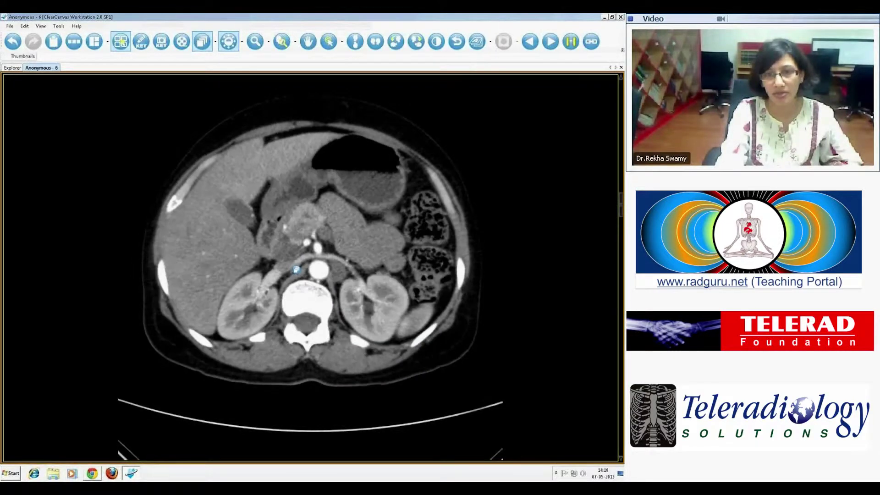
scroll(305, 270, "up", 8)
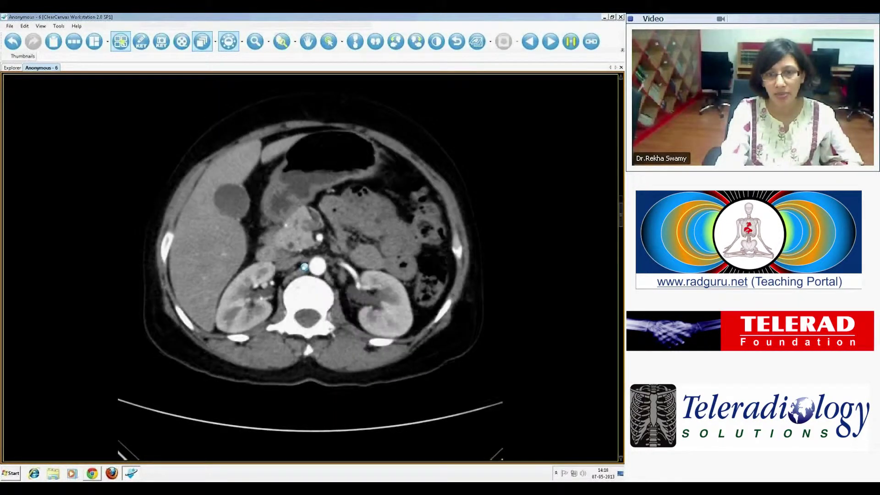
scroll(304, 263, "up", 3)
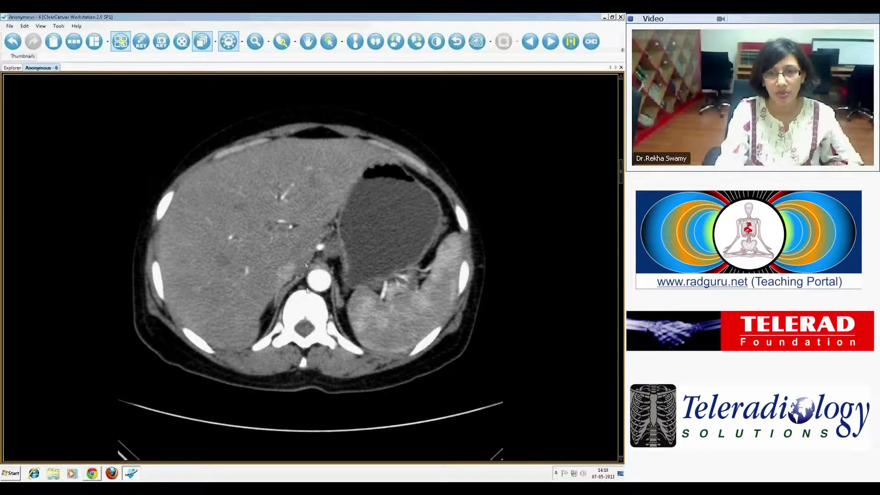
scroll(306, 286, "up", 4)
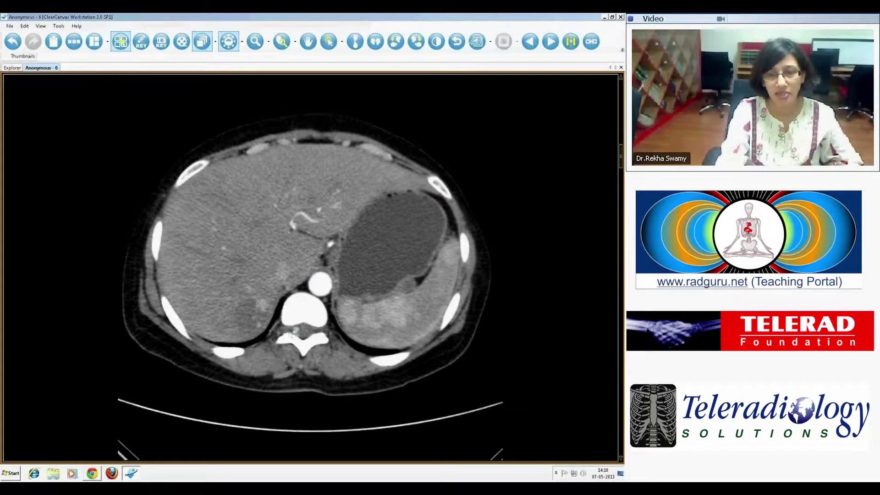
scroll(295, 332, "up", 2)
scroll(295, 329, "down", 3)
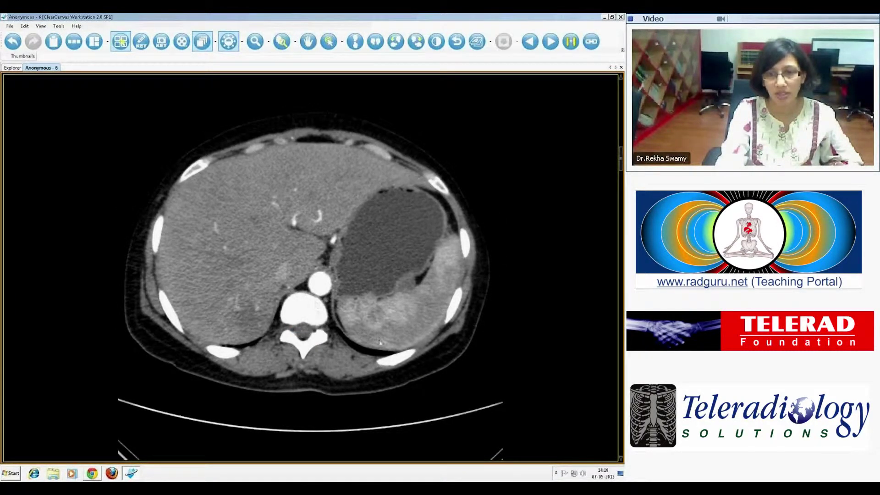
scroll(444, 310, "down", 10)
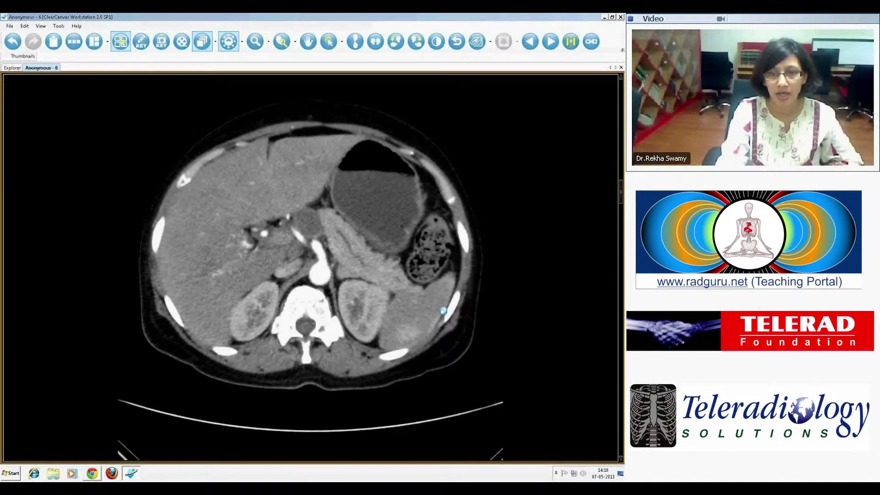
scroll(443, 312, "down", 10)
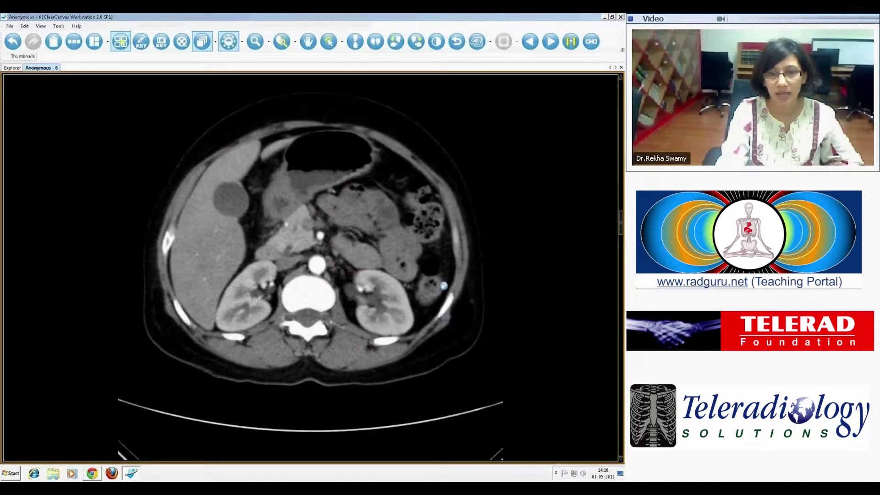
scroll(443, 289, "down", 3)
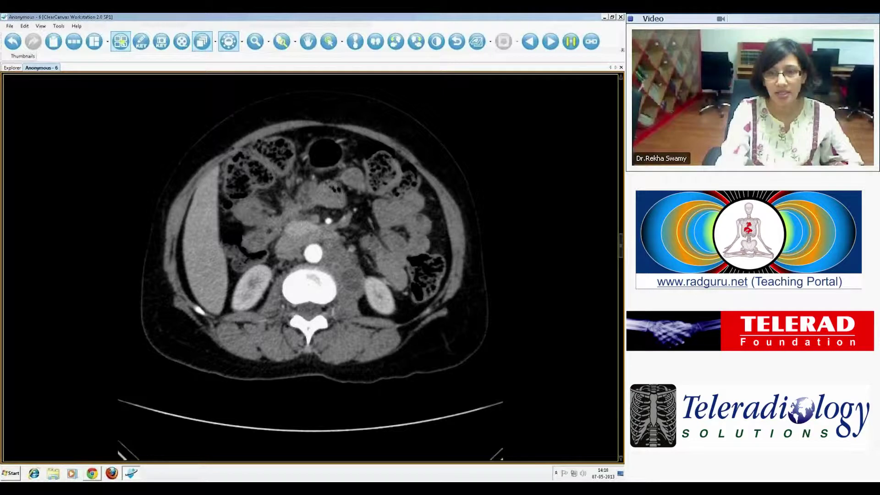
scroll(385, 268, "down", 4)
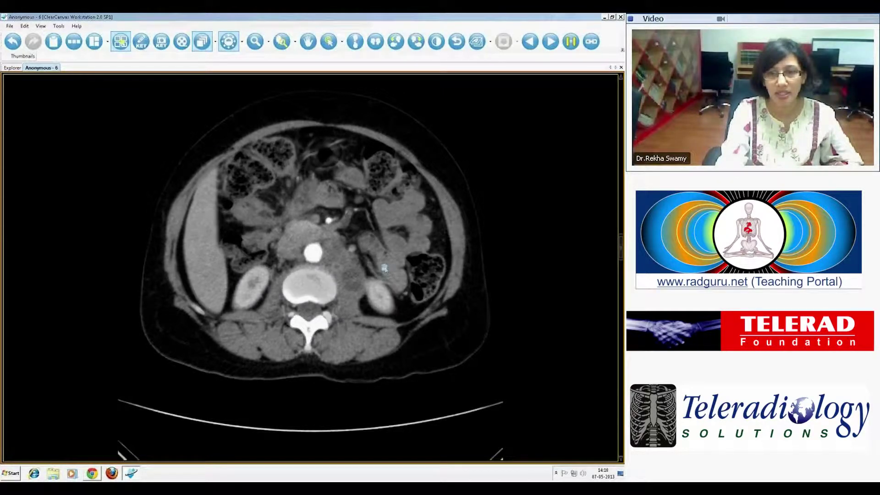
scroll(384, 269, "down", 4)
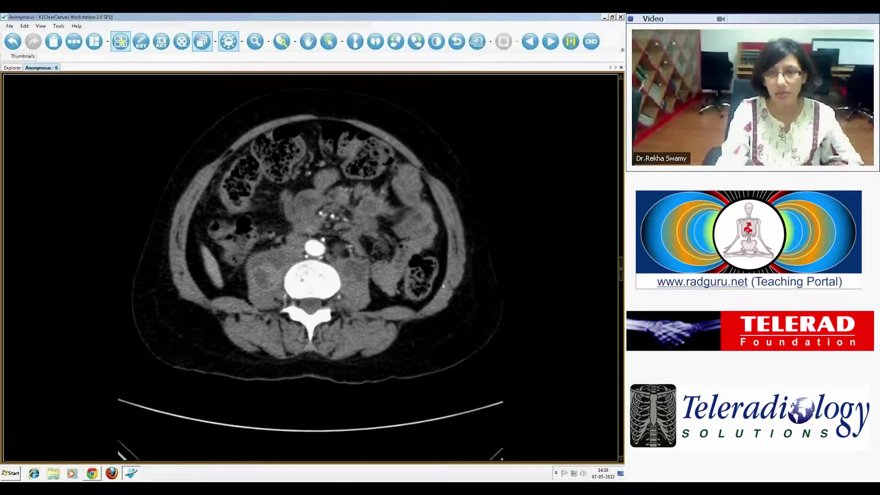
scroll(491, 226, "up", 3)
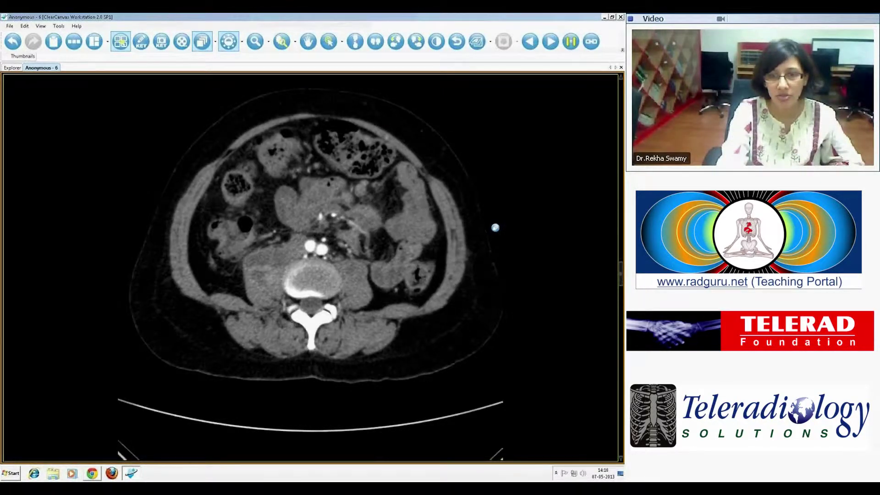
scroll(495, 228, "up", 6)
scroll(495, 232, "down", 8)
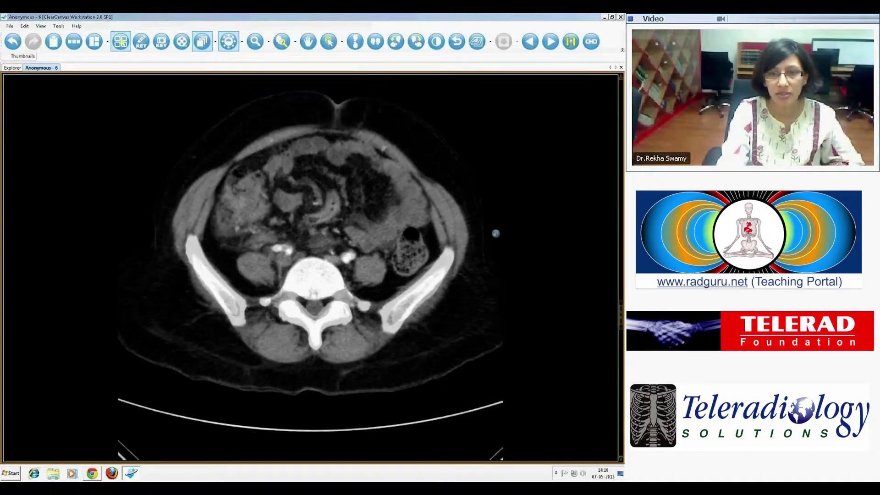
scroll(495, 233, "down", 8)
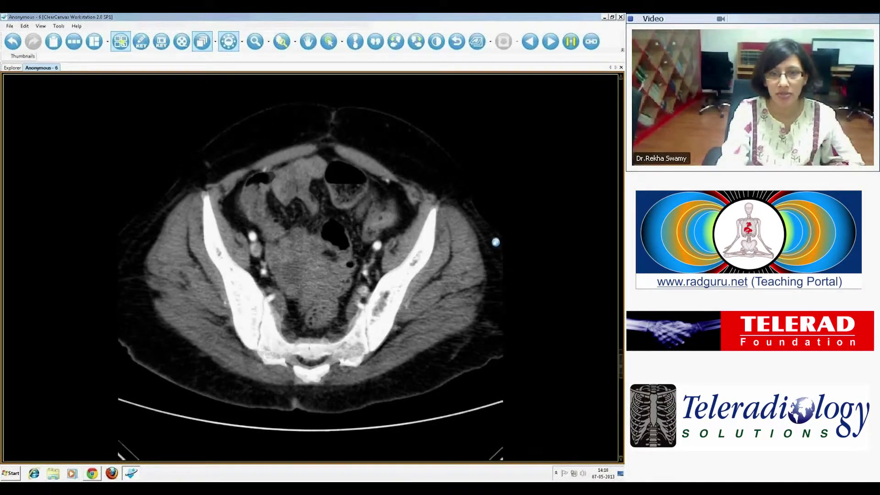
scroll(495, 242, "down", 6)
scroll(496, 241, "up", 8)
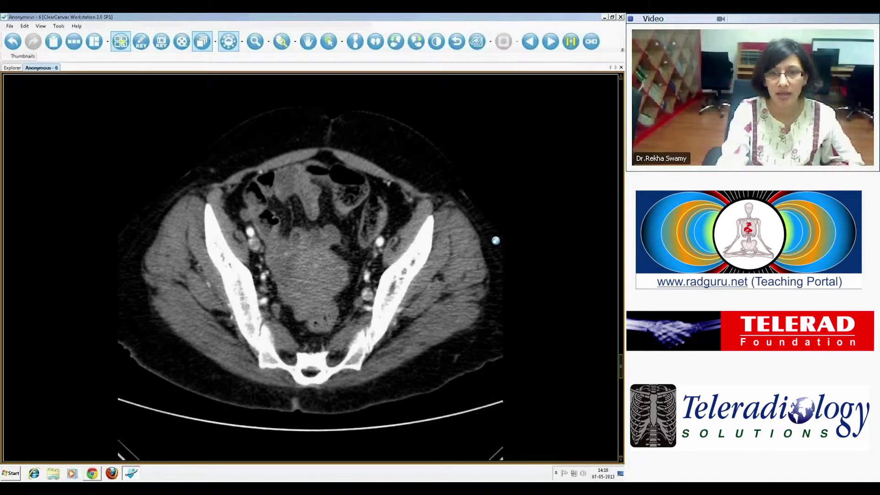
scroll(496, 238, "up", 8)
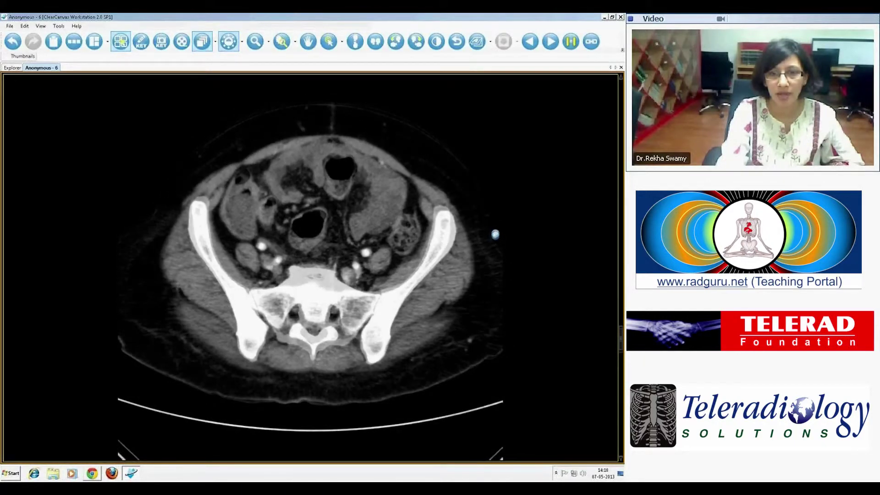
scroll(495, 235, "up", 6)
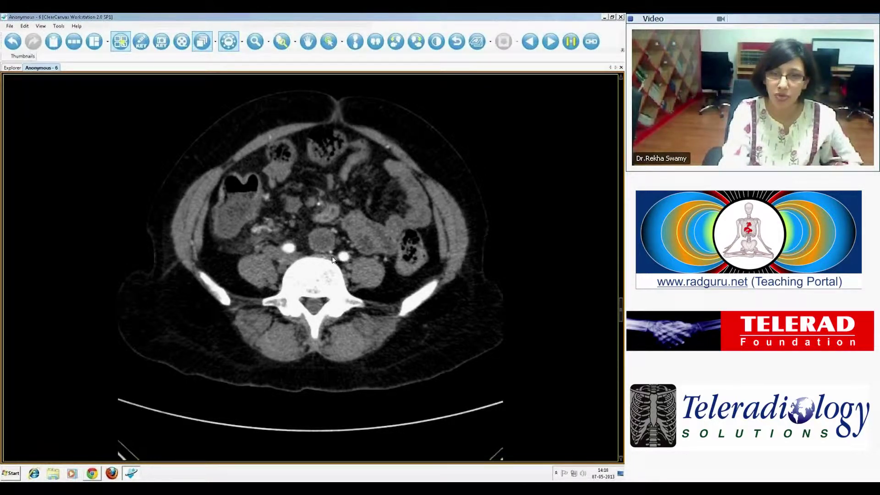
scroll(332, 260, "down", 5)
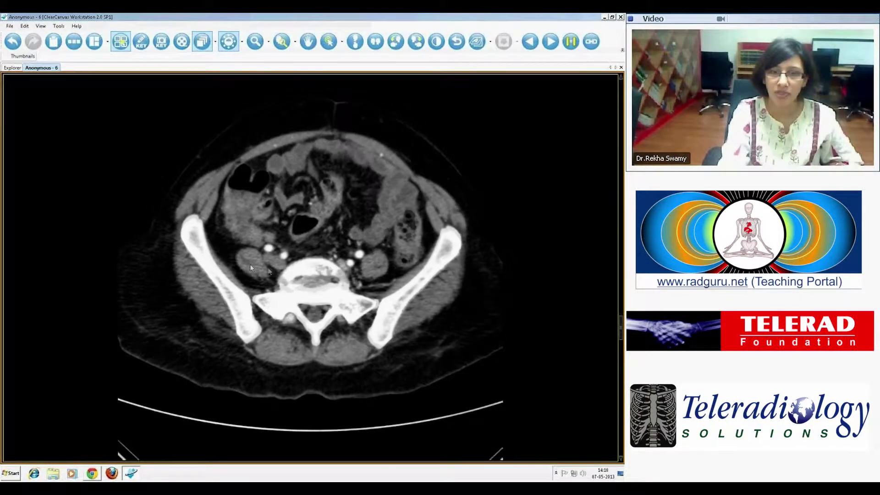
scroll(269, 272, "down", 8)
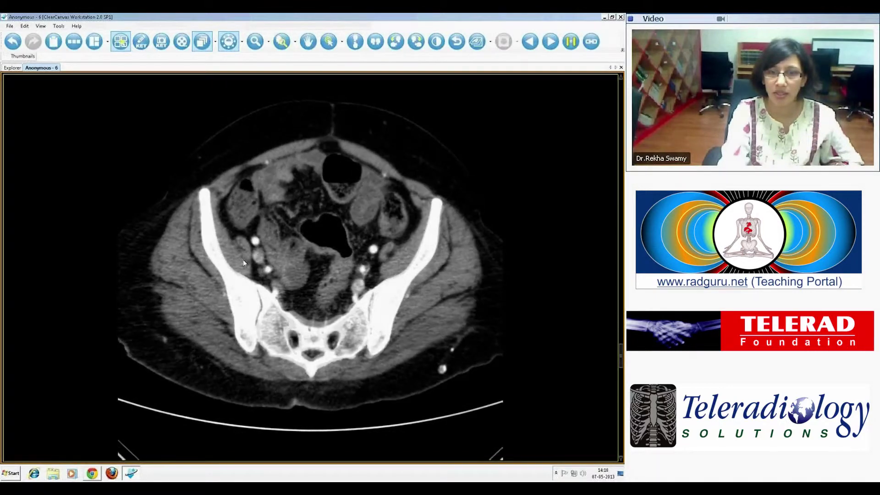
scroll(243, 262, "down", 8)
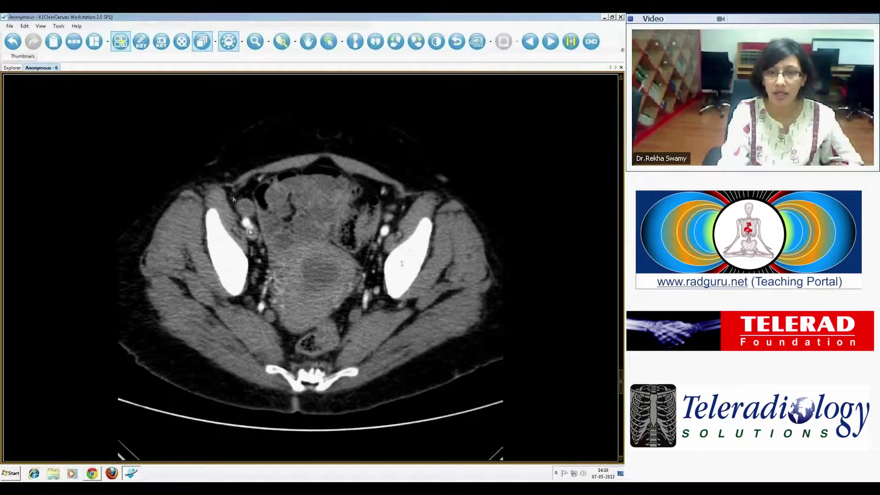
scroll(249, 228, "down", 6)
scroll(242, 235, "up", 8)
scroll(240, 259, "up", 8)
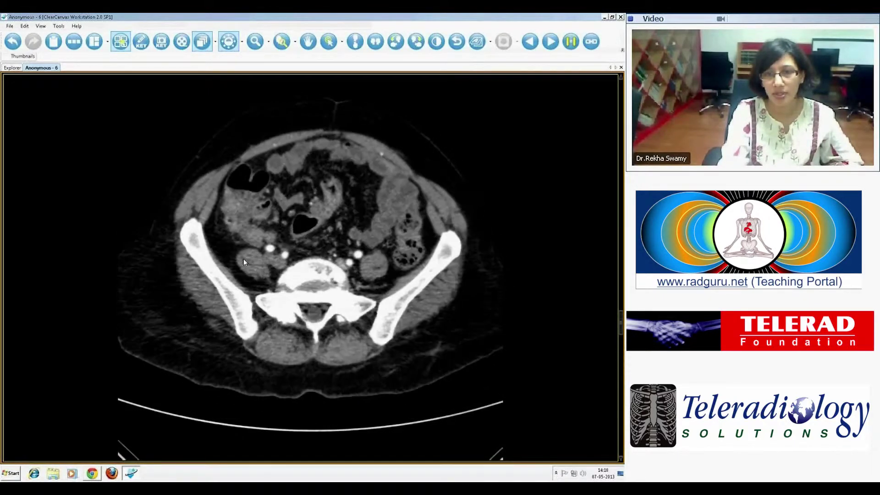
scroll(243, 262, "up", 8)
scroll(243, 256, "up", 6)
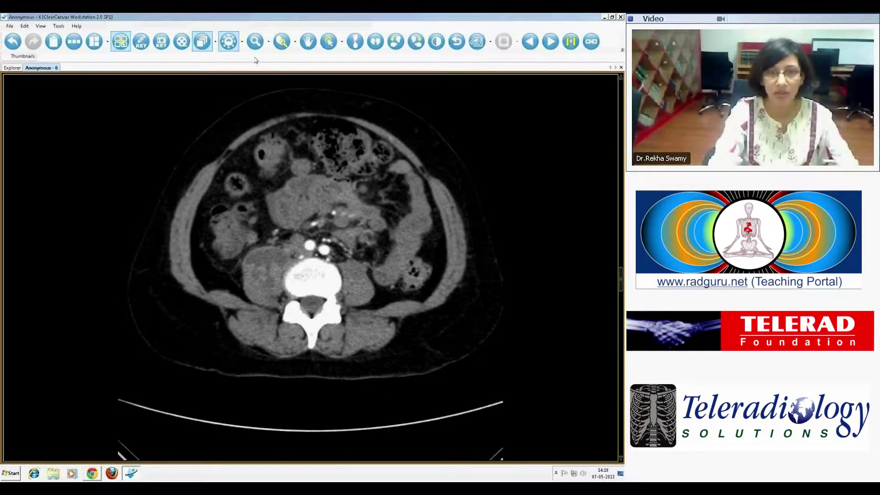
Apply the Bone window preset to the axial image and page through the lumbar-level slices
left_click(242, 42)
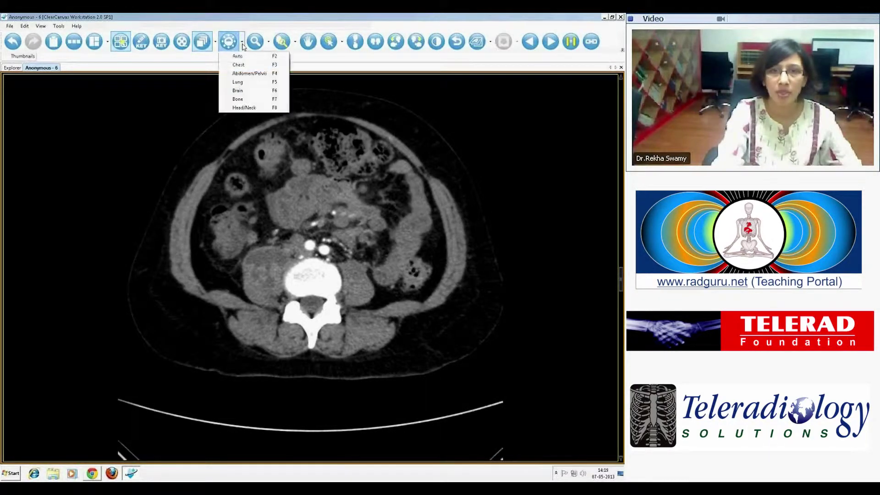
left_click(250, 100)
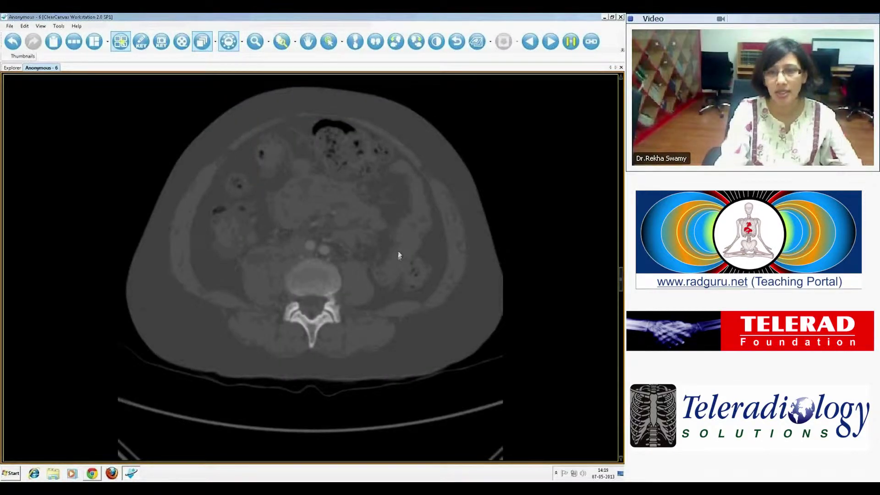
scroll(398, 252, "up", 6)
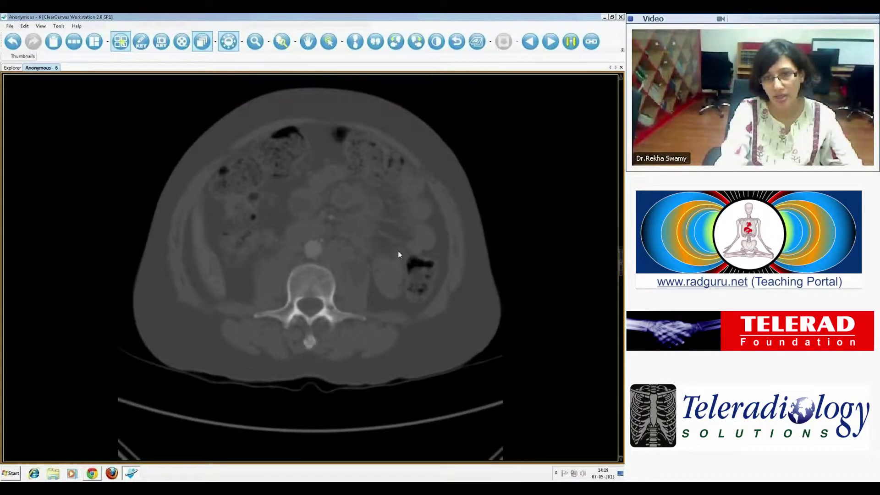
scroll(398, 255, "up", 6)
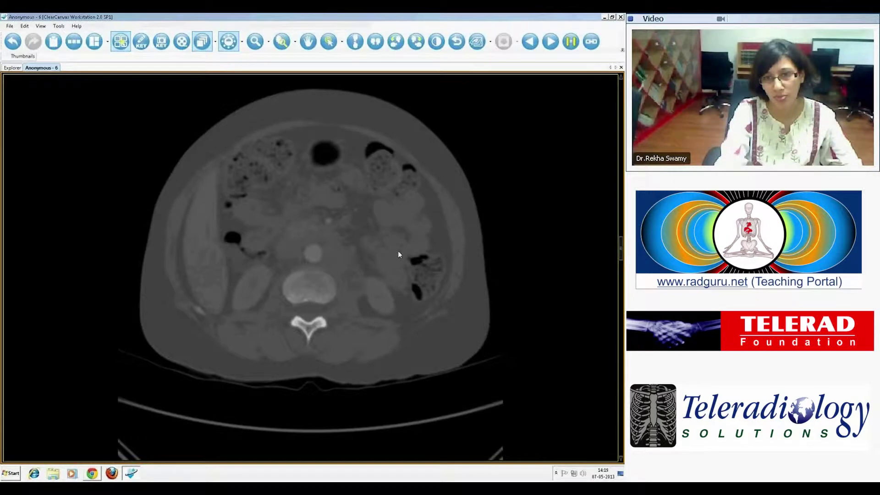
scroll(398, 254, "up", 6)
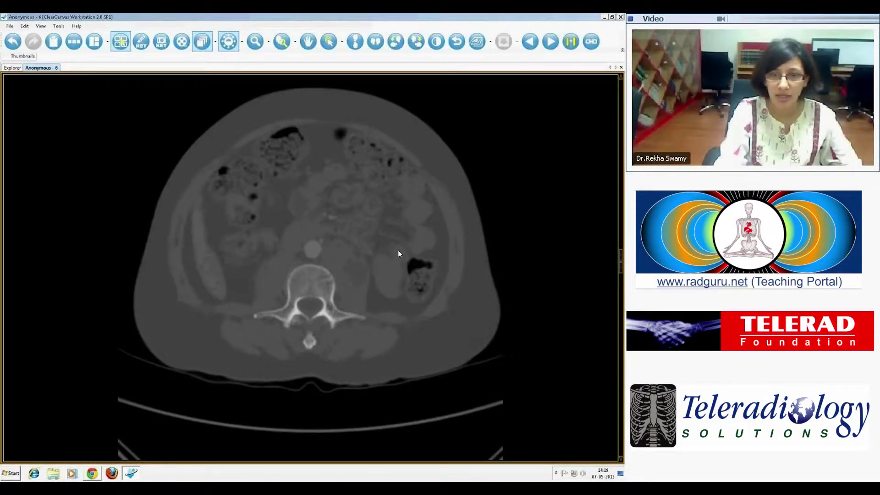
scroll(398, 254, "down", 5)
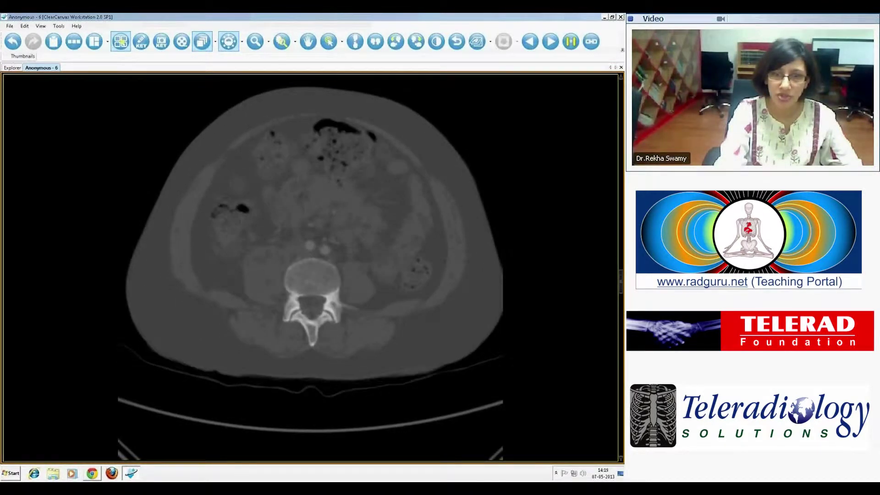
scroll(398, 253, "down", 2)
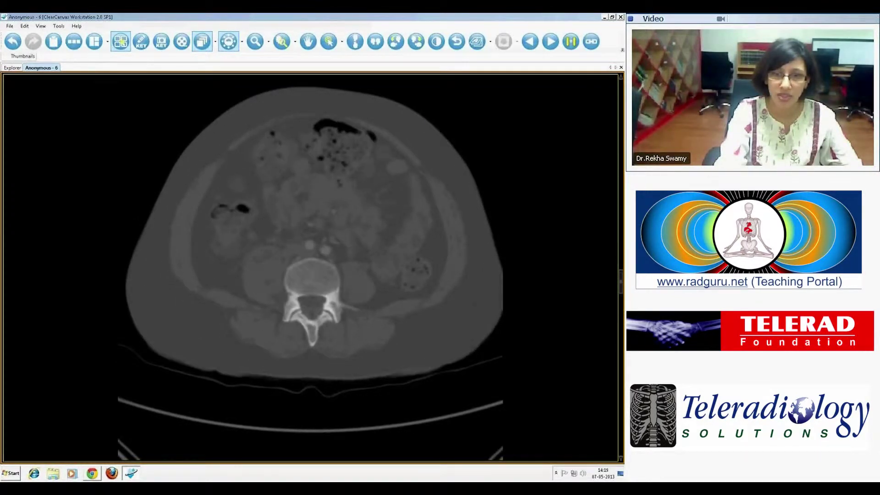
Load the 58-image sagittal arterial series into the viewer and page to the midline spine slice
left_click(119, 44)
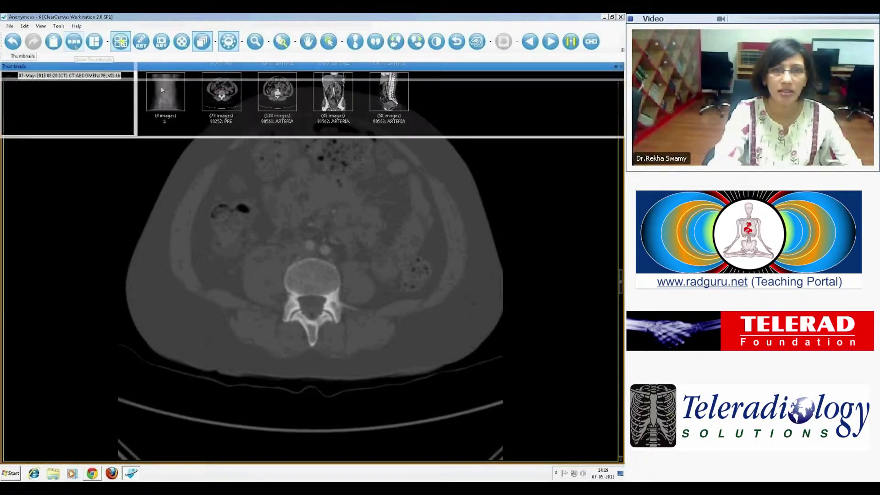
left_click(389, 100)
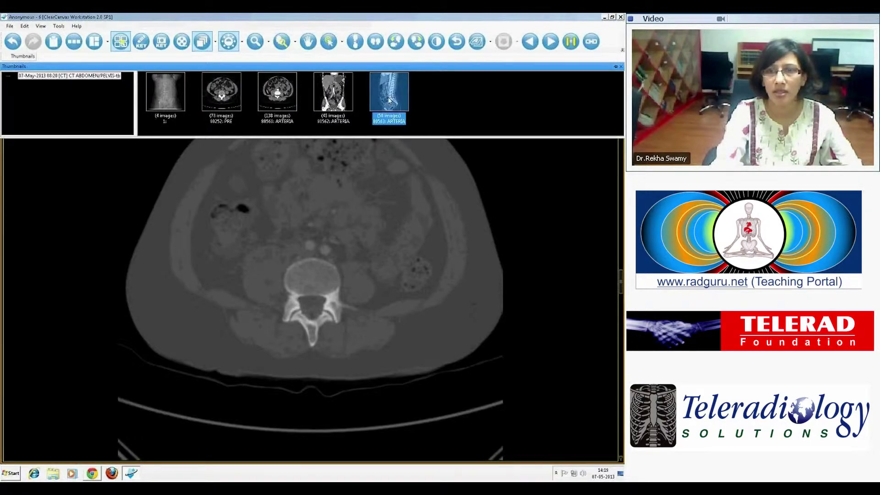
left_click_drag(374, 187, 398, 201)
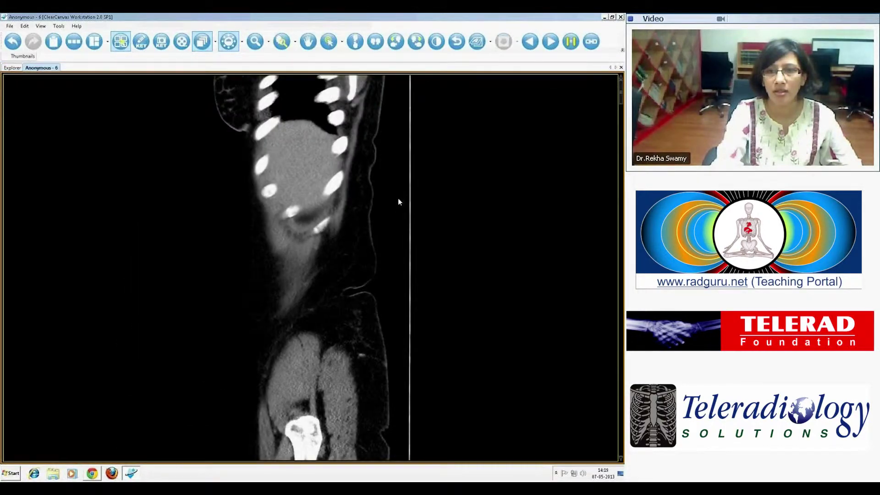
scroll(398, 198, "down", 10)
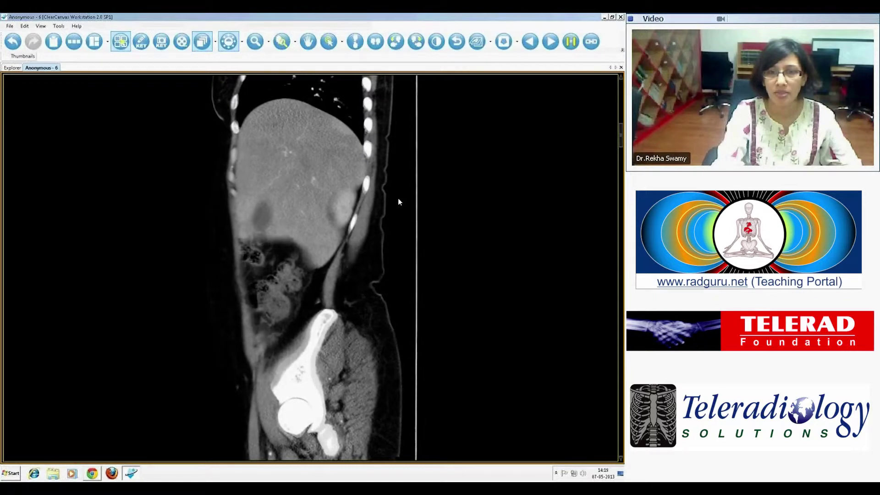
scroll(404, 201, "down", 10)
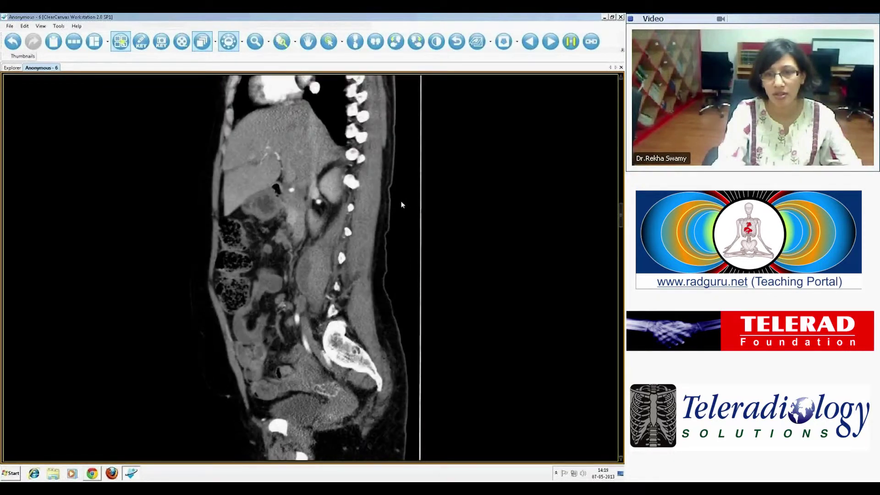
scroll(400, 203, "down", 3)
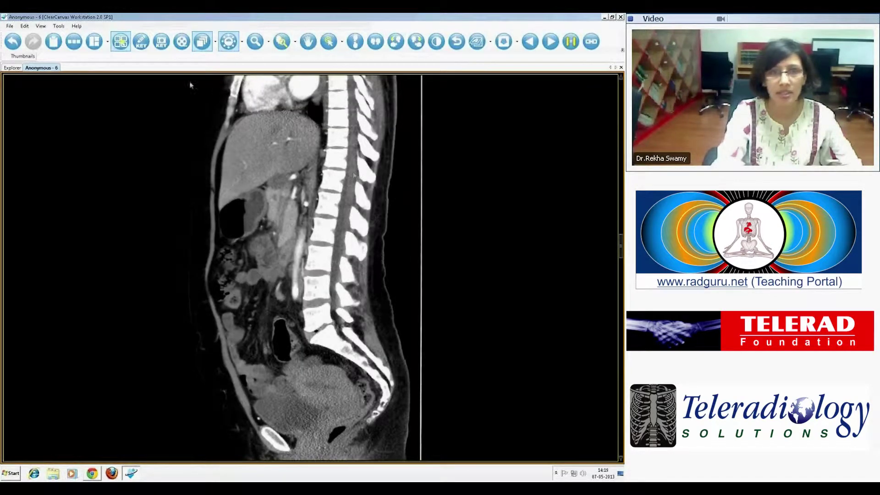
left_click(240, 45)
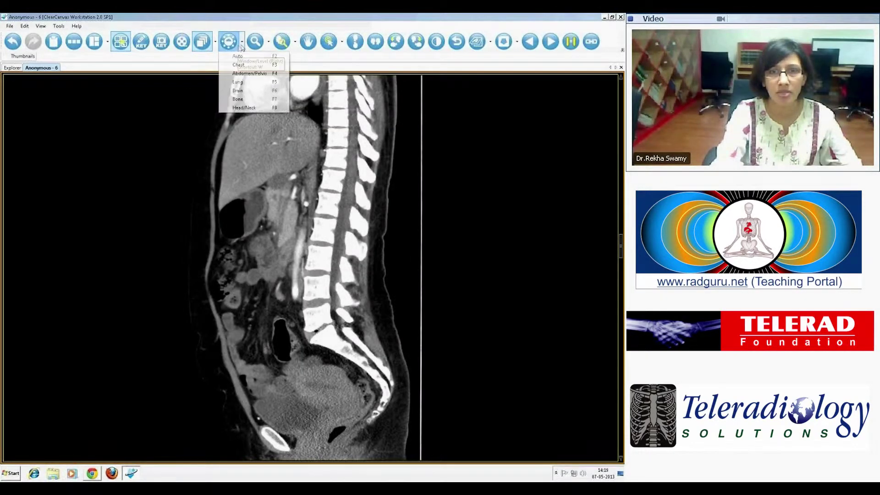
Apply the Bone preset to the sagittal series and scroll across the lumbar vertebrae and facets
left_click(252, 100)
scroll(395, 178, "down", 6)
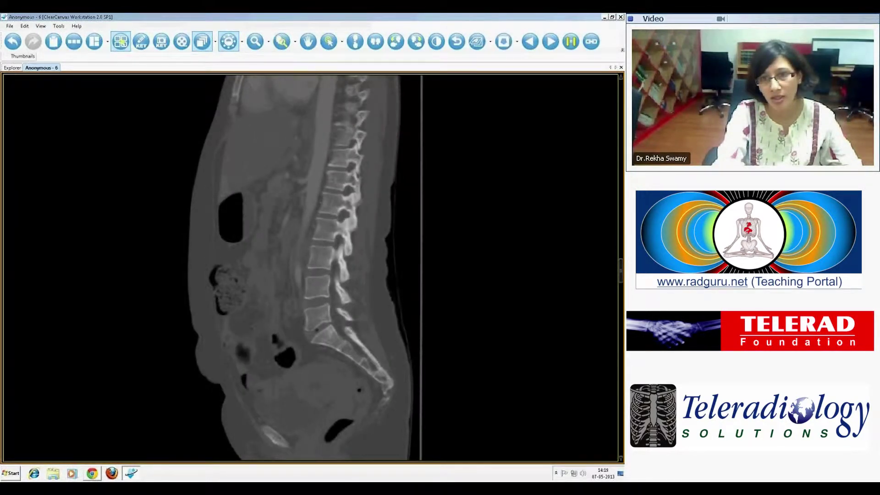
scroll(395, 179, "down", 4)
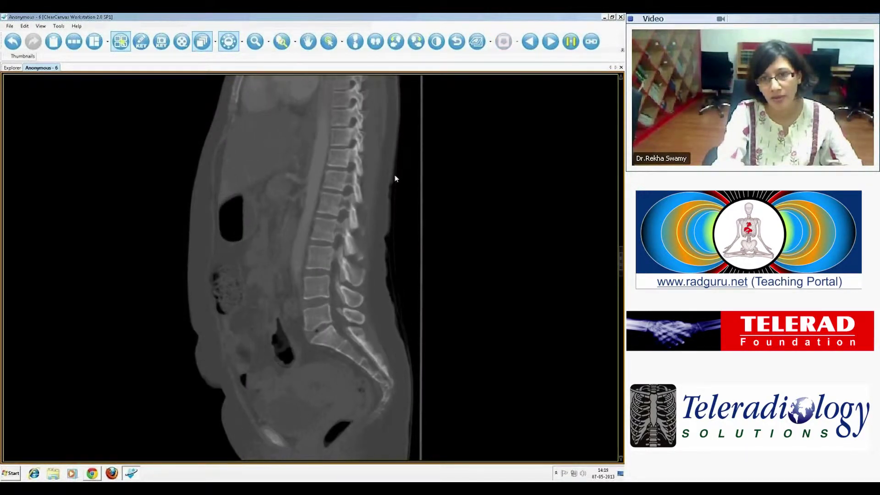
scroll(347, 186, "down", 8)
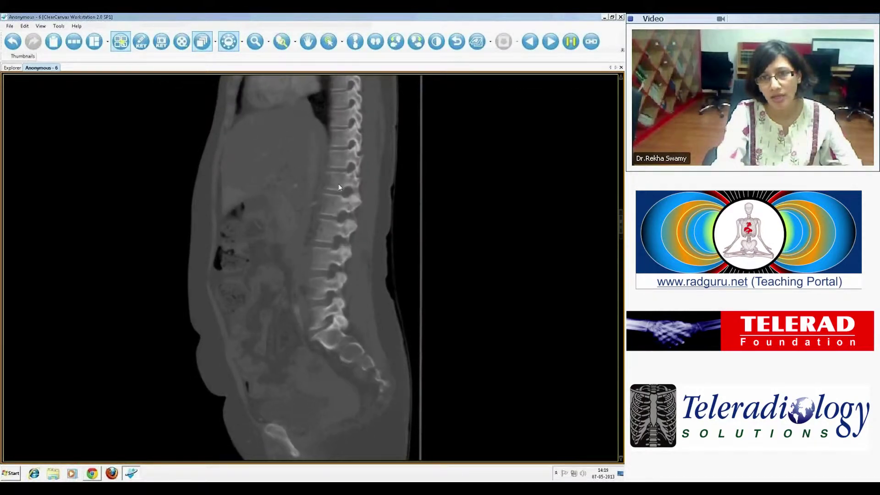
scroll(339, 184, "up", 6)
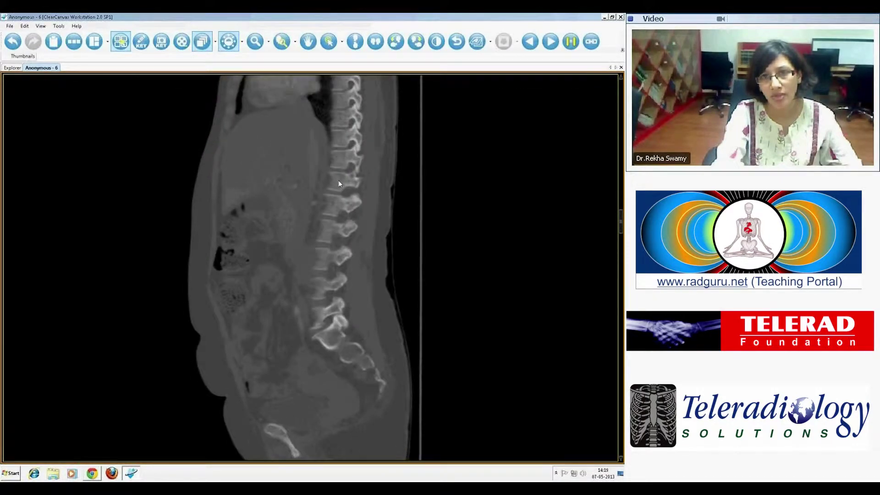
scroll(338, 182, "down", 6)
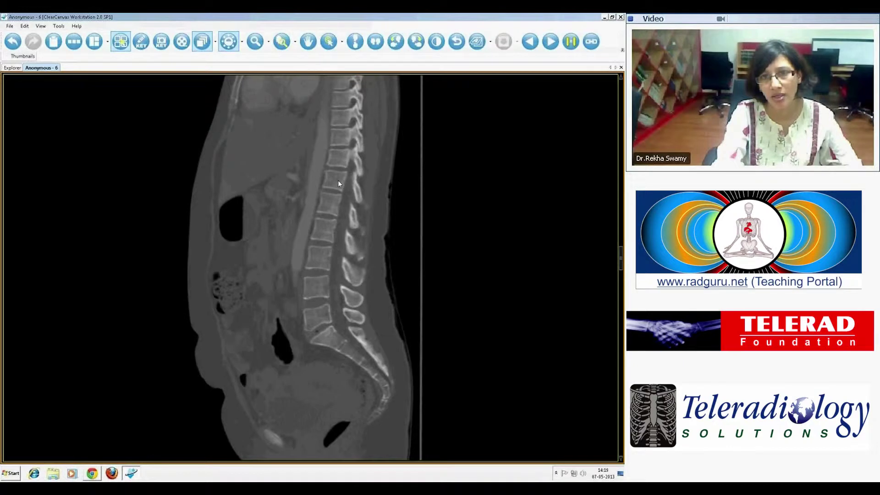
scroll(337, 184, "up", 6)
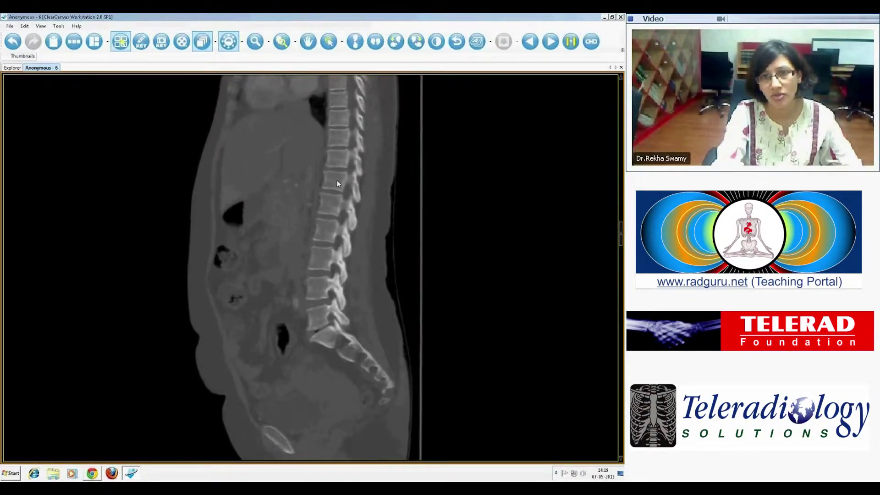
scroll(337, 184, "down", 5)
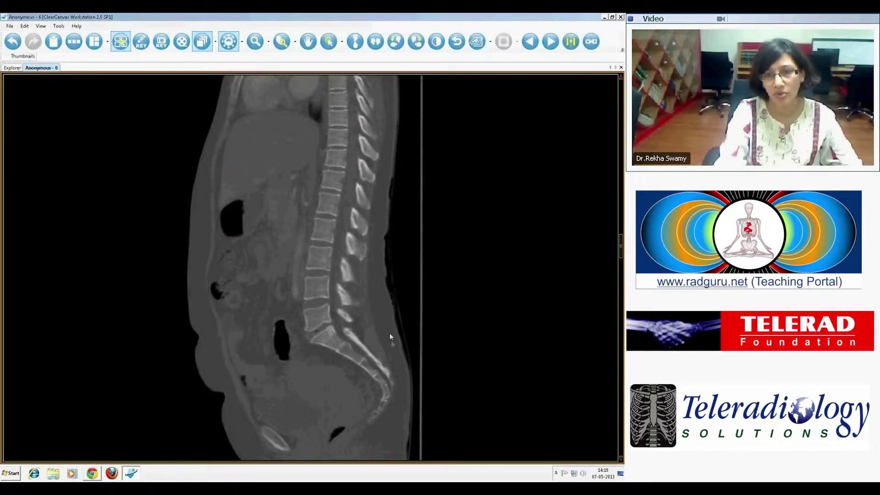
scroll(313, 339, "down", 5)
scroll(314, 339, "up", 5)
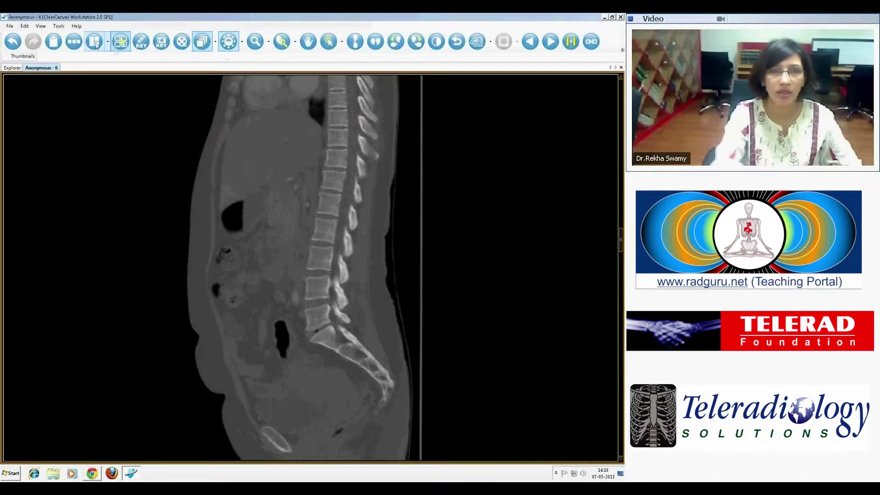
Bring up the series thumbnails and start paging down through the coronal abdominal slices
left_click(75, 44)
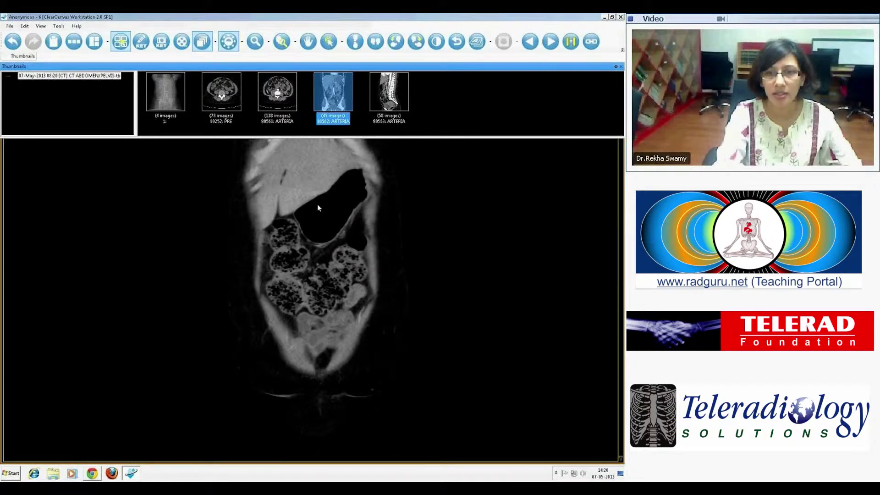
scroll(441, 216, "down", 10)
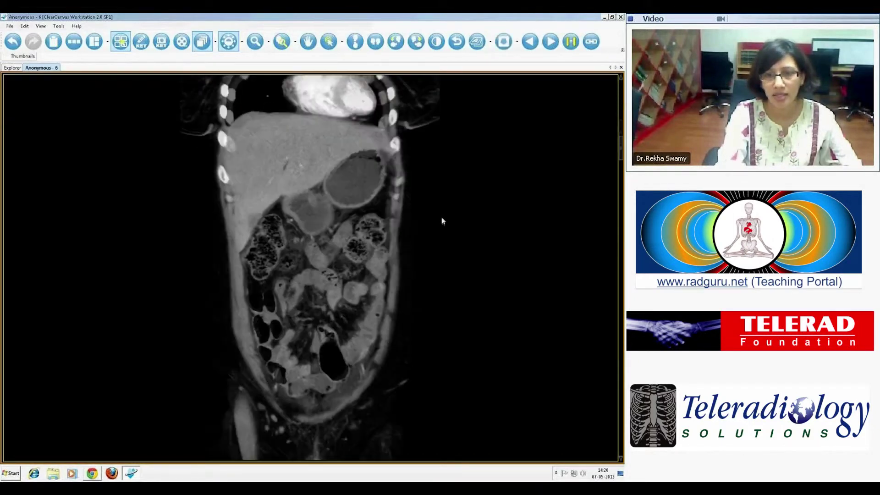
scroll(441, 216, "down", 10)
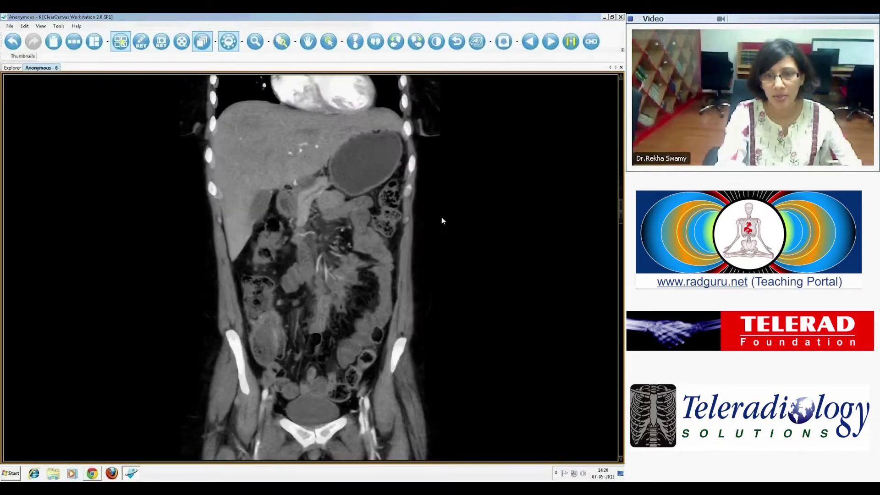
scroll(442, 218, "down", 10)
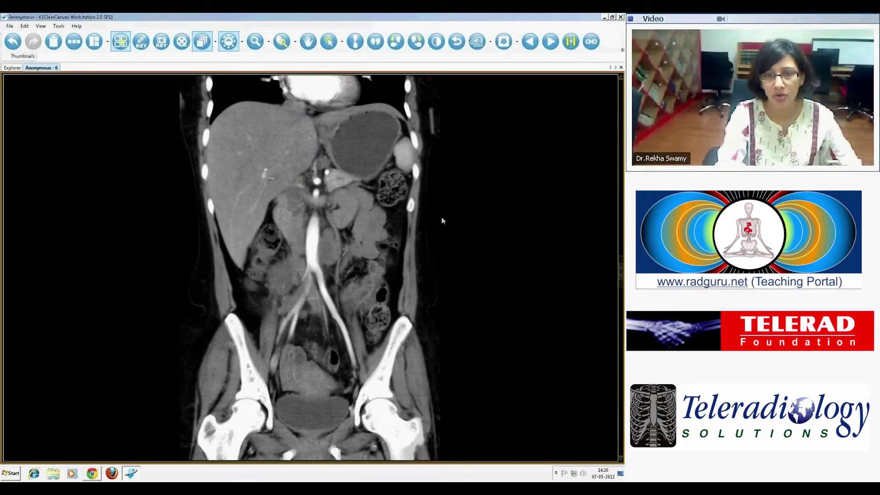
scroll(442, 221, "down", 2)
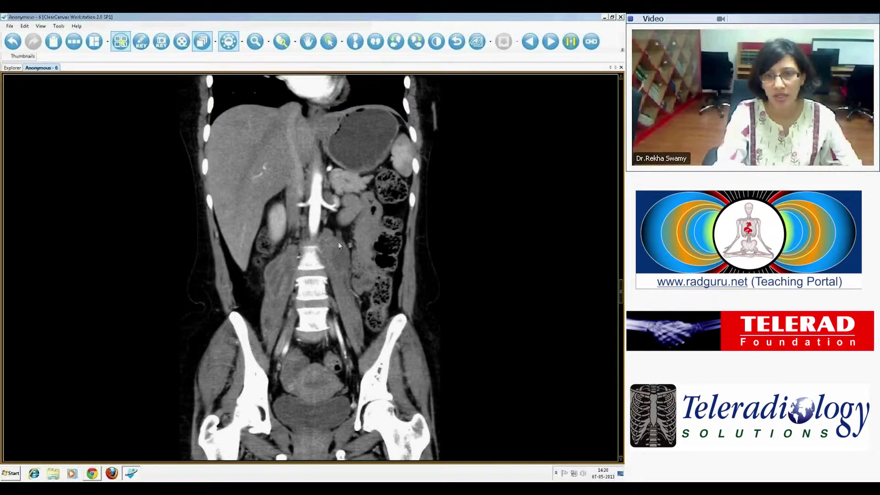
scroll(348, 328, "up", 4)
scroll(348, 328, "down", 4)
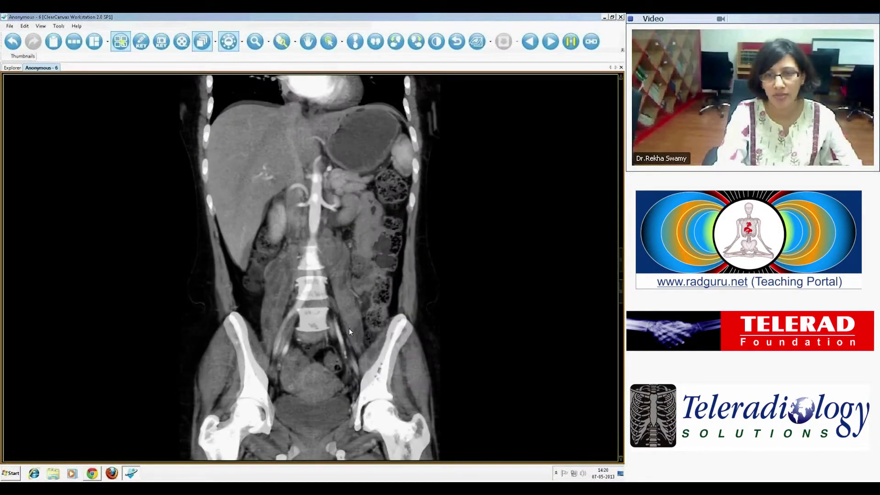
scroll(348, 328, "down", 5)
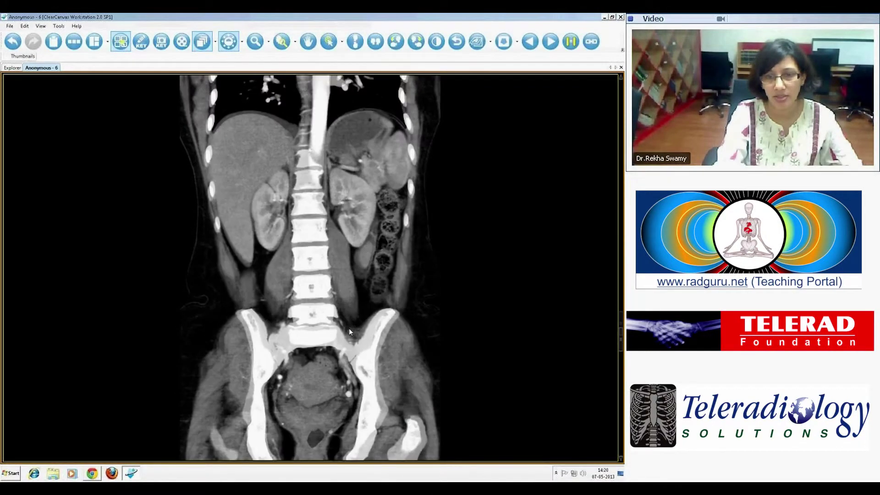
Settle on the coronal slice through the liver, aorta, lumbar spine and pelvis, then show thumbnails
scroll(346, 329, "up", 10)
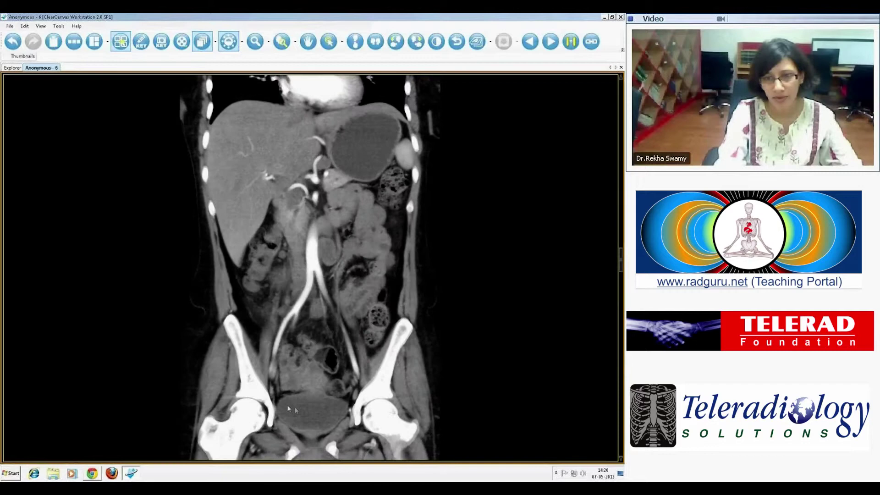
scroll(270, 389, "up", 8)
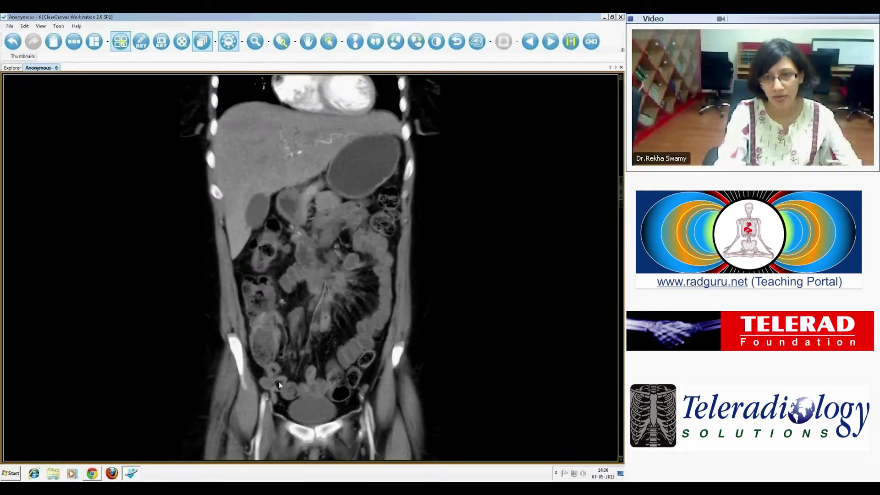
scroll(319, 321, "down", 6)
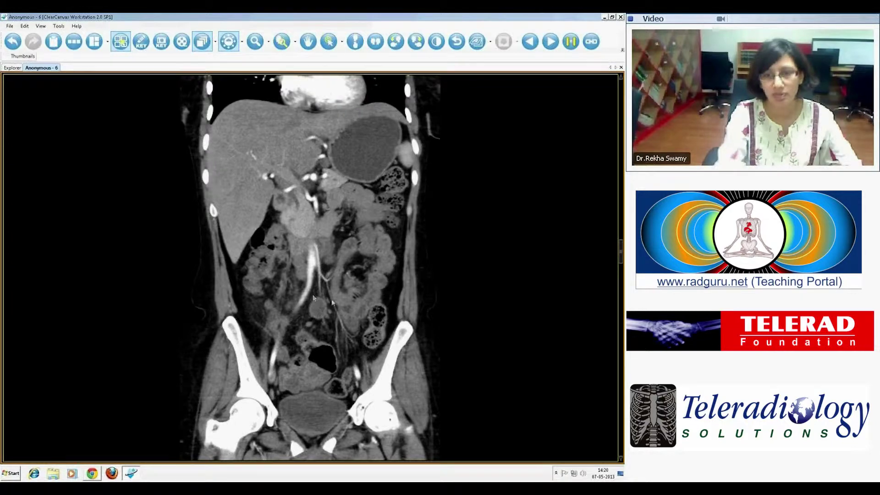
scroll(320, 300, "down", 4)
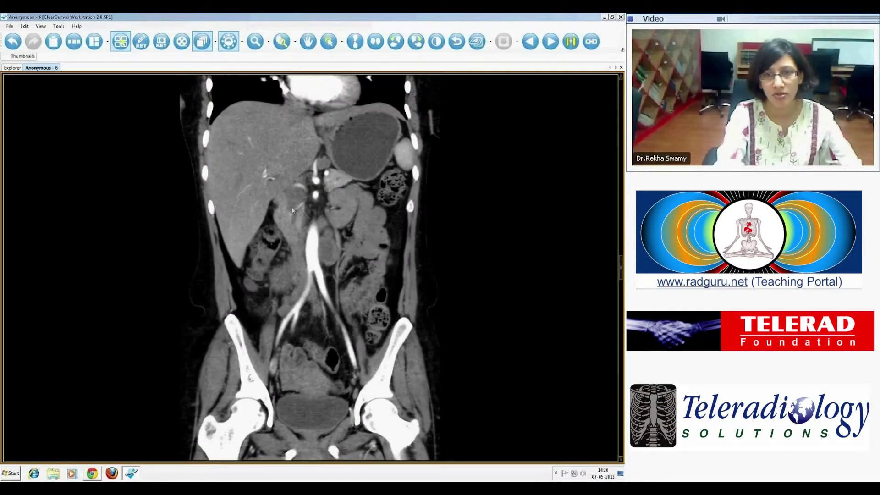
scroll(313, 207, "down", 8)
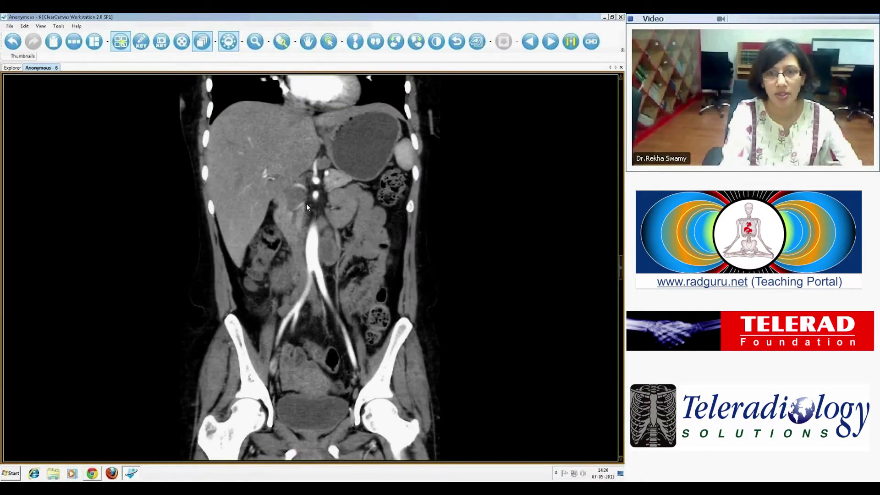
scroll(306, 207, "down", 3)
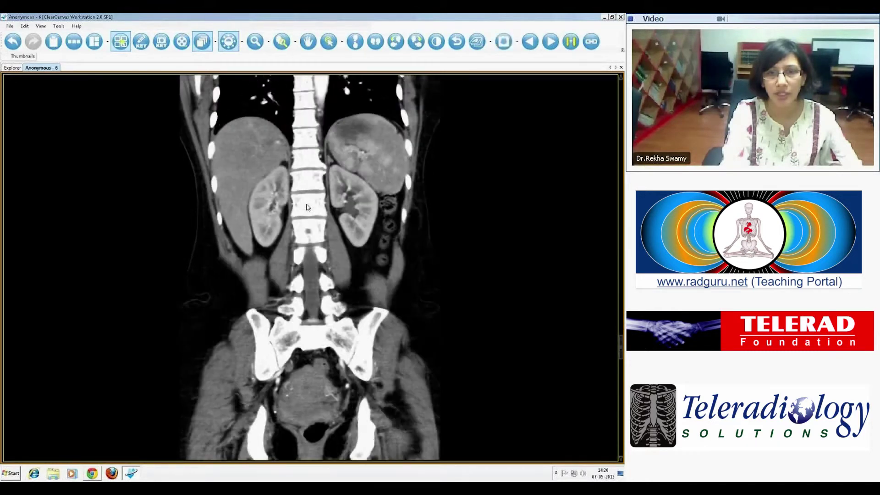
scroll(277, 177, "up", 8)
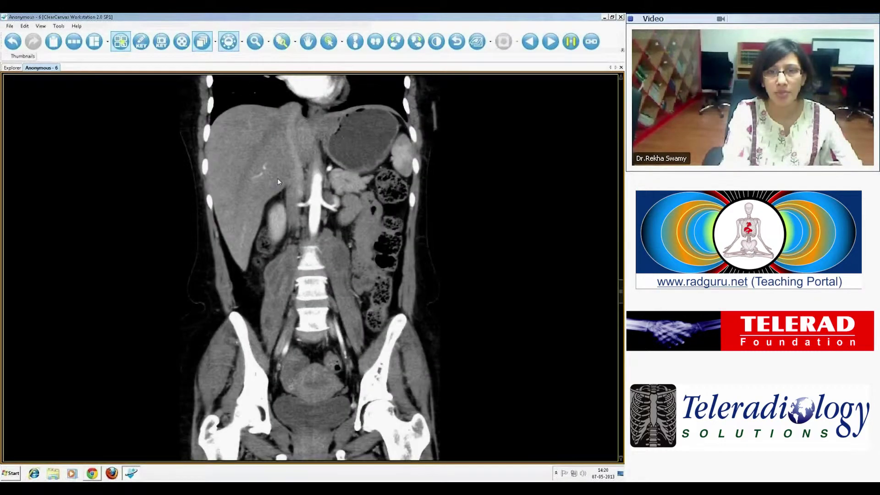
left_click(72, 43)
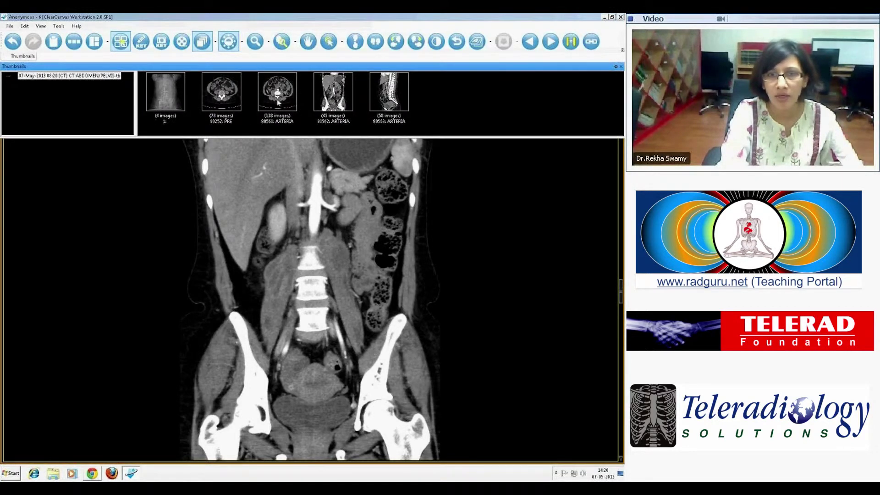
Load the 78-image PRE non-contrast axial series and page down to a slice through both kidneys
left_click_drag(233, 99, 416, 196)
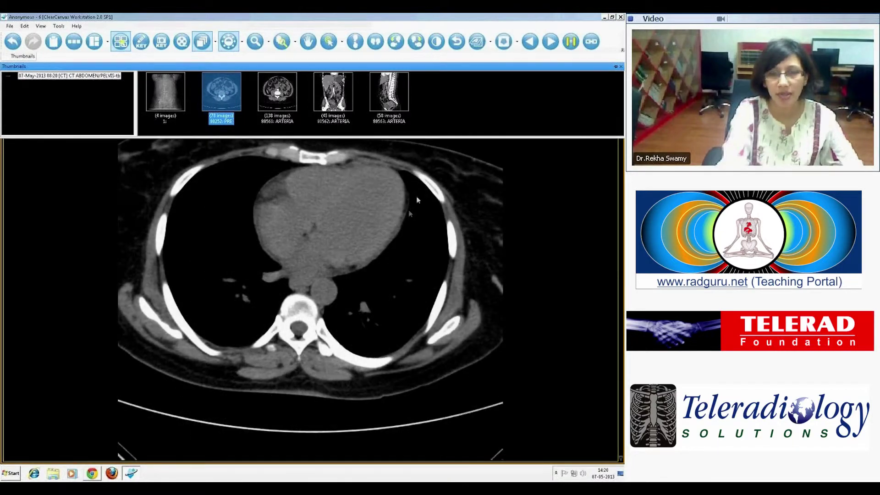
scroll(417, 200, "down", 10)
scroll(417, 199, "up", 10)
scroll(389, 229, "down", 10)
scroll(332, 275, "up", 10)
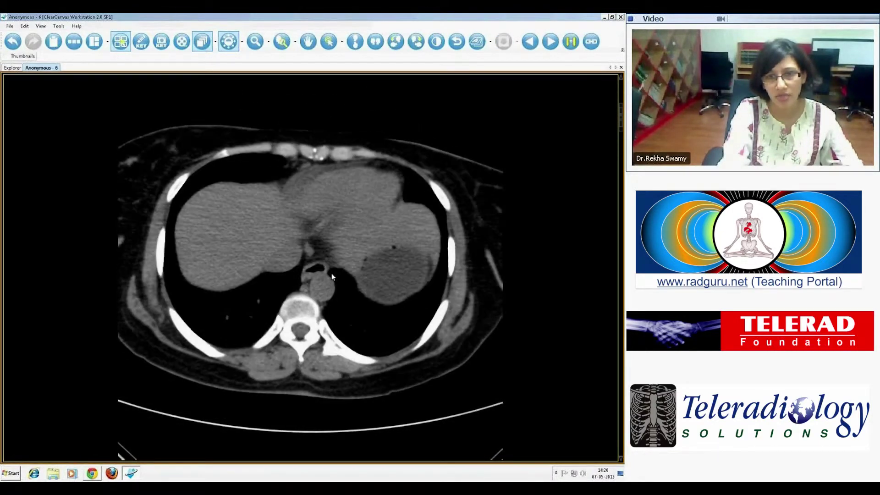
scroll(332, 276, "down", 10)
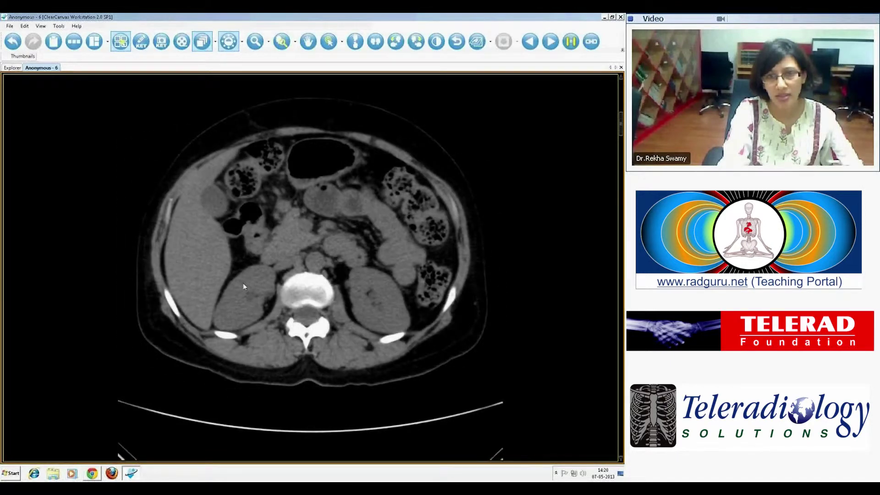
left_click(73, 41)
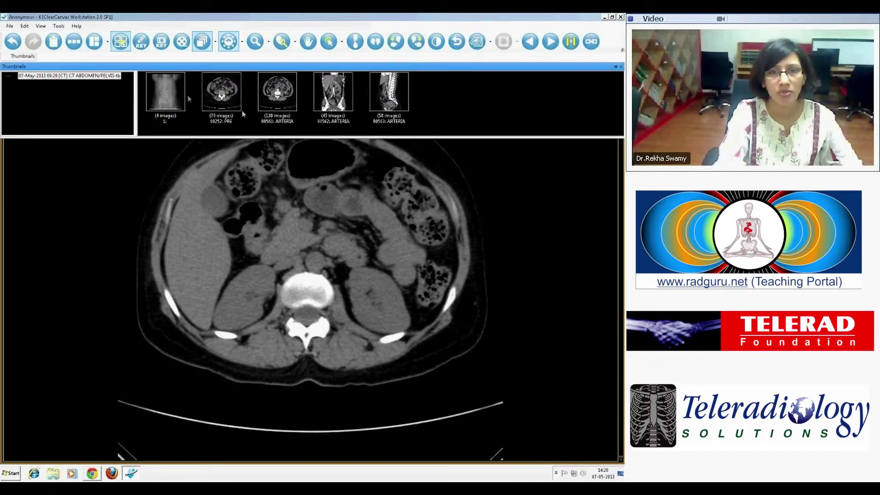
Load the 138-image arterial axial series and step from heart level to the liver dome and back
double_click(278, 99)
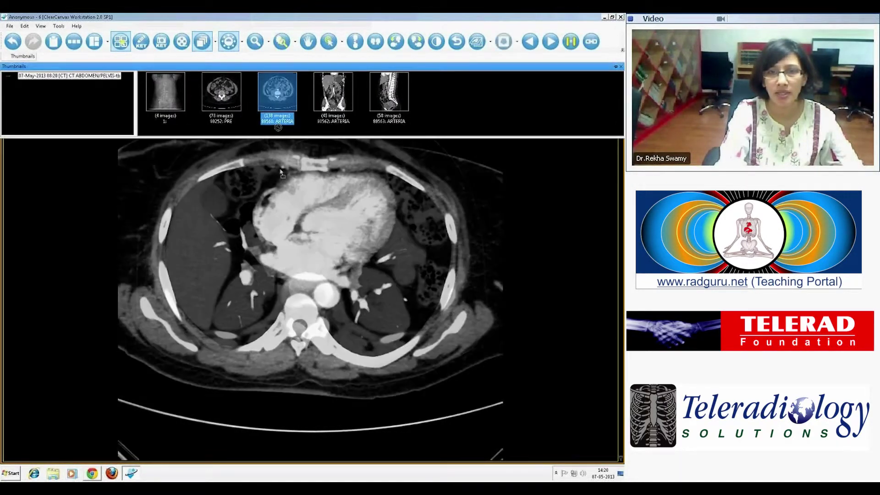
left_click_drag(316, 244, 273, 328)
scroll(274, 329, "up", 10)
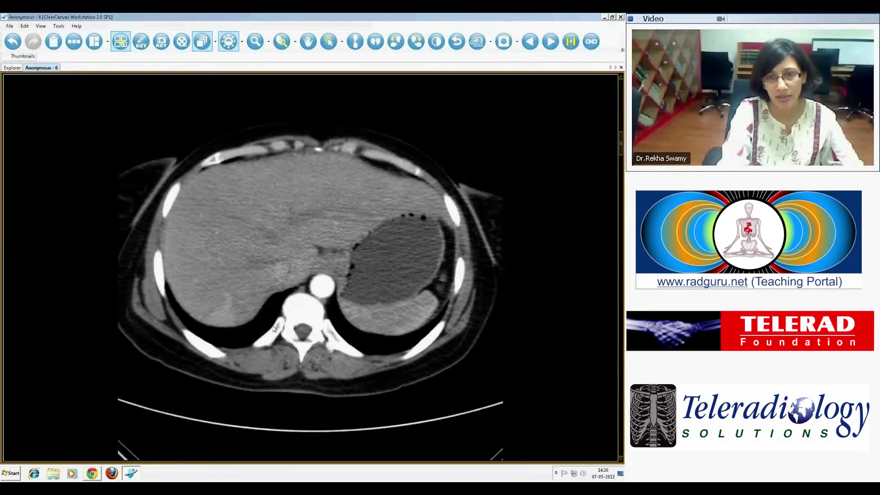
scroll(257, 310, "up", 10)
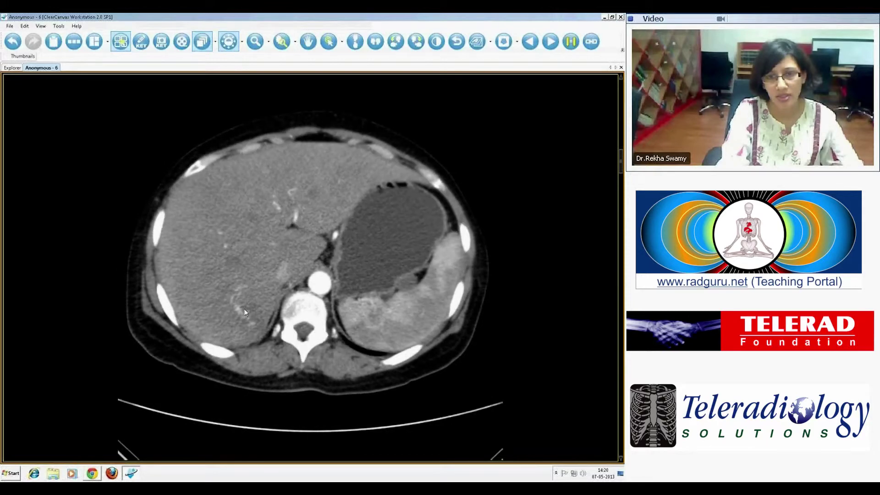
scroll(307, 310, "up", 8)
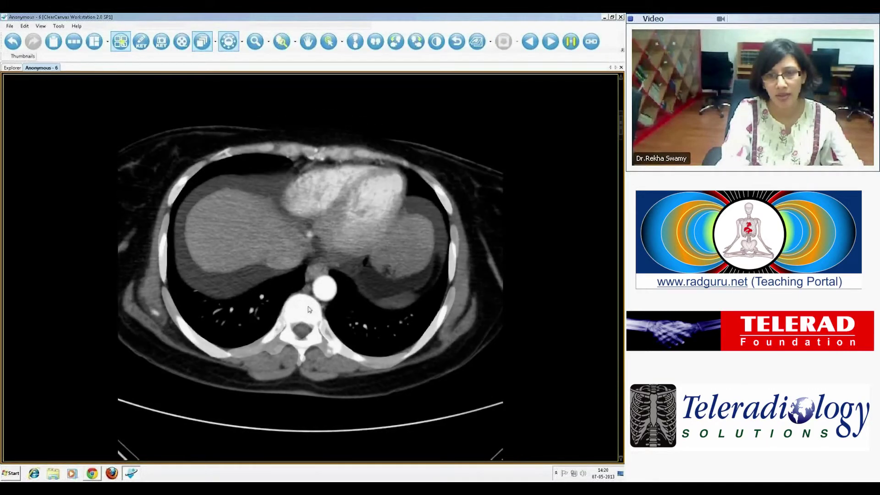
left_click(241, 43)
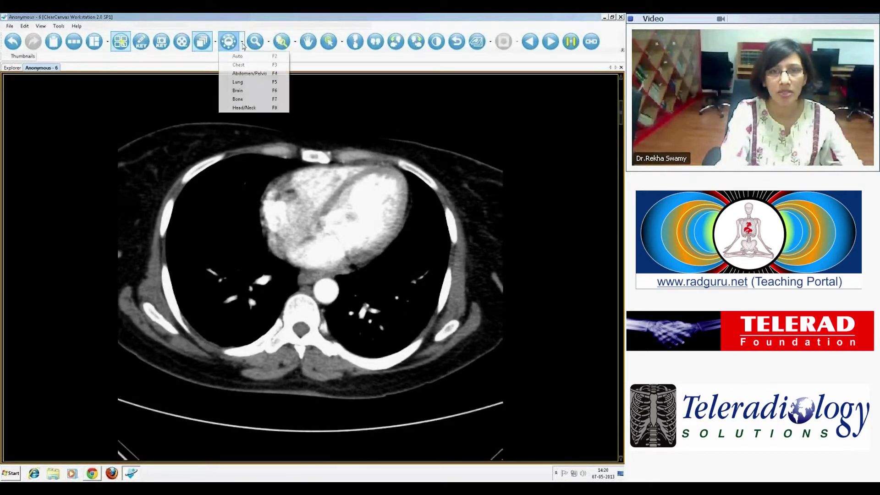
Apply the Lung window preset and scroll through the arterial chest slices around the hila
left_click(255, 84)
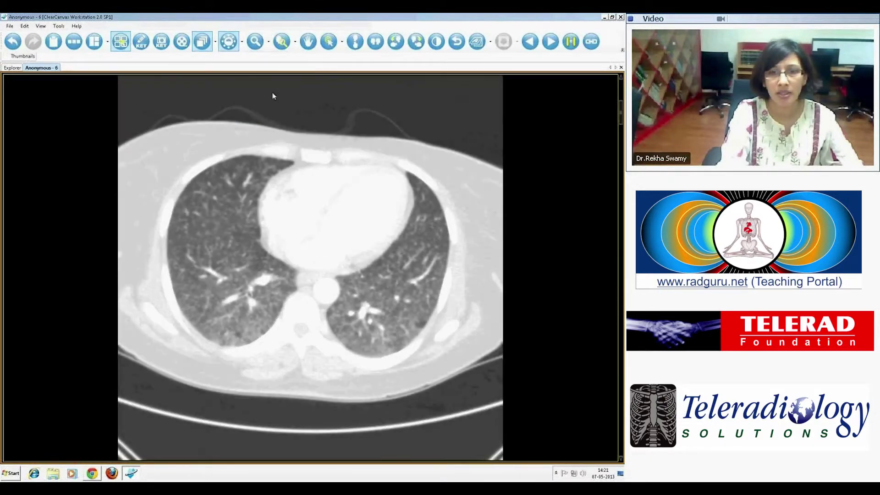
scroll(483, 270, "up", 4)
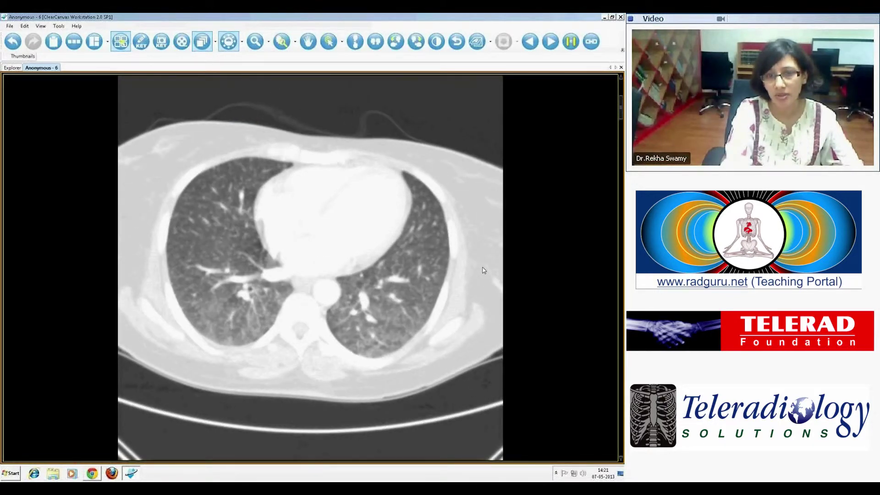
scroll(484, 270, "up", 3)
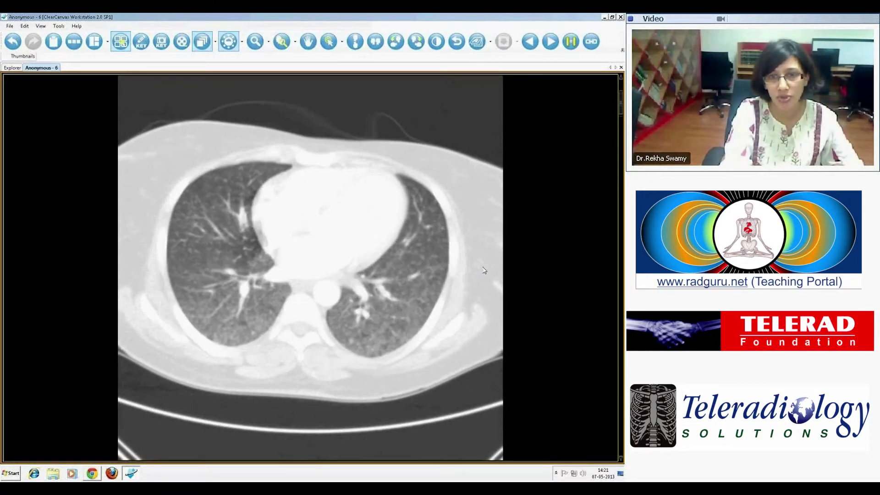
scroll(483, 270, "up", 3)
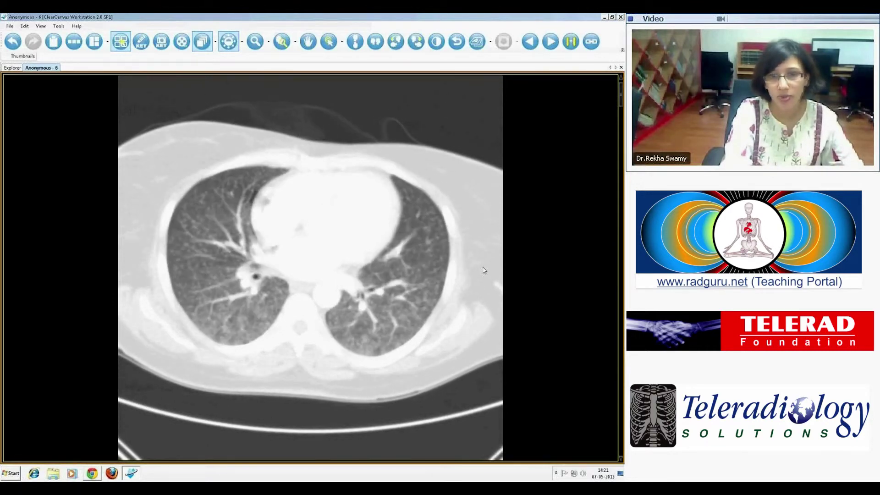
scroll(484, 270, "down", 6)
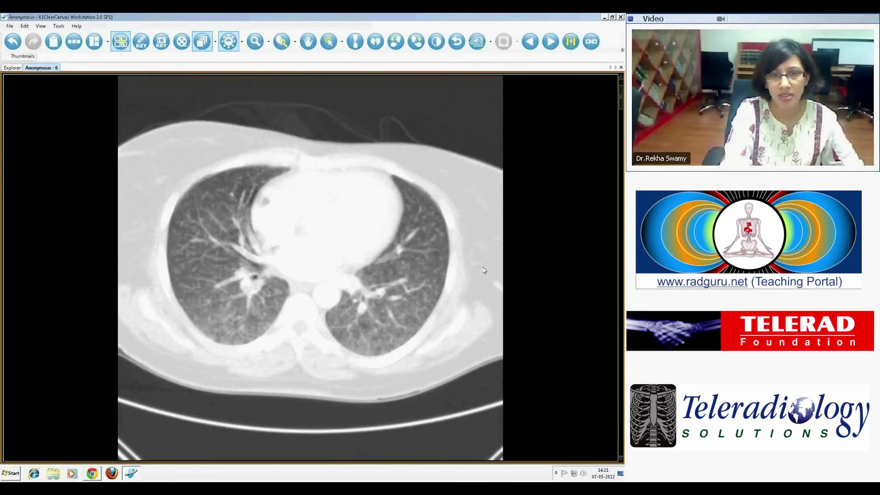
scroll(484, 270, "down", 2)
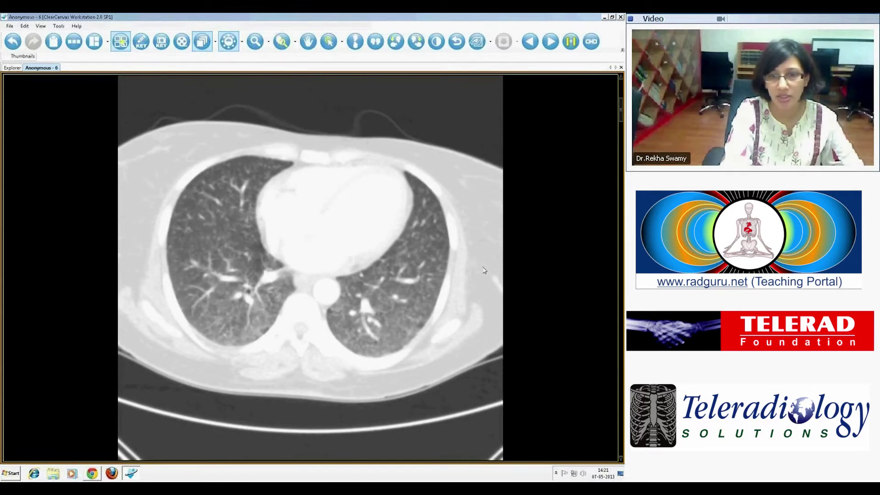